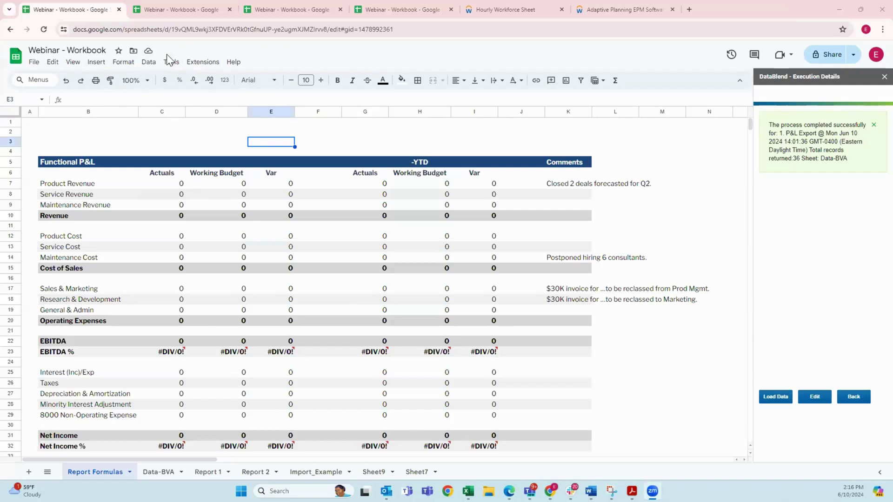
Search the Google Workspace Marketplace add-ons for DataBlend and close the marketplace.
{"action": "left_click", "coordinate": [199, 62]}
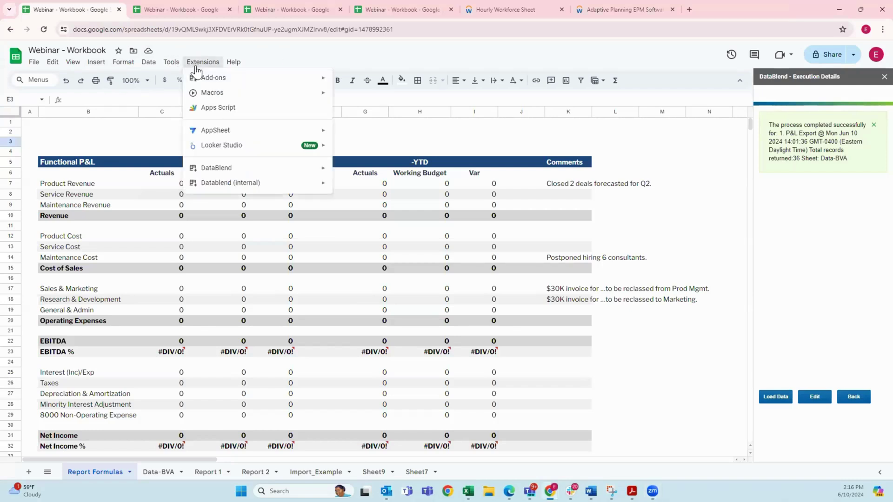
{"action": "mouse_move", "coordinate": [200, 78]}
{"action": "left_click", "coordinate": [369, 82]}
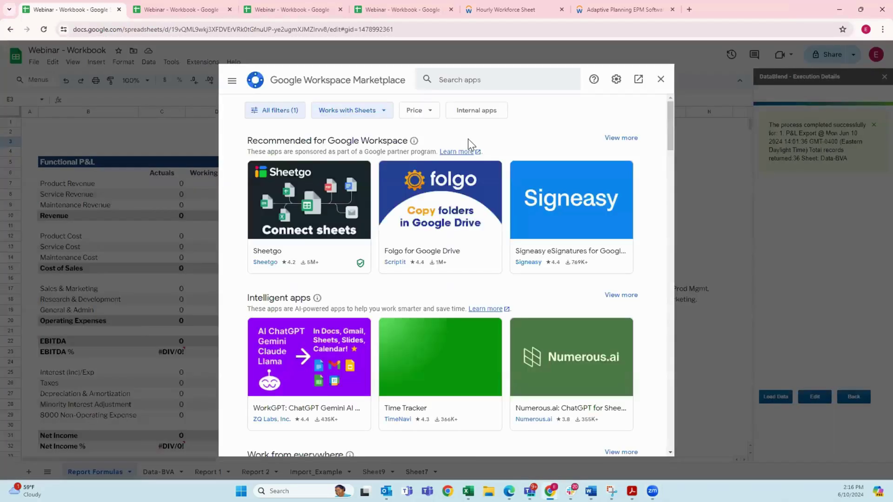
{"action": "left_click", "coordinate": [470, 80]}
{"action": "type", "text": "datablend"}
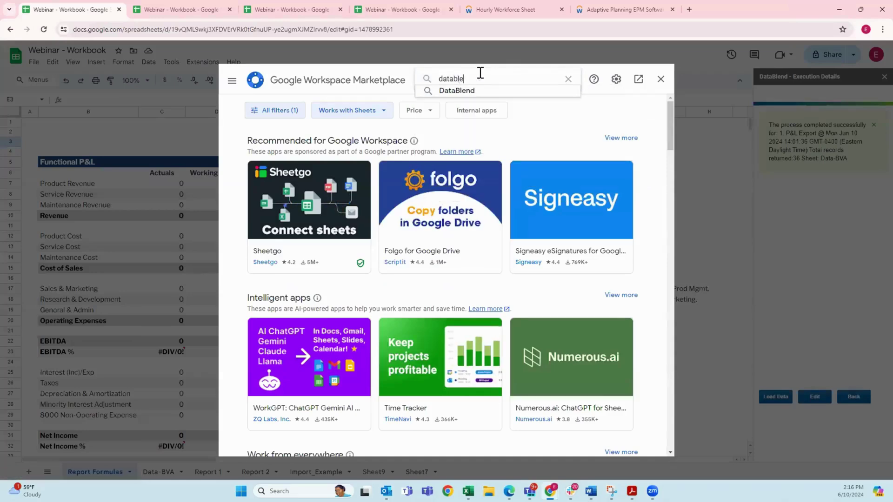
{"action": "left_click", "coordinate": [469, 91]}
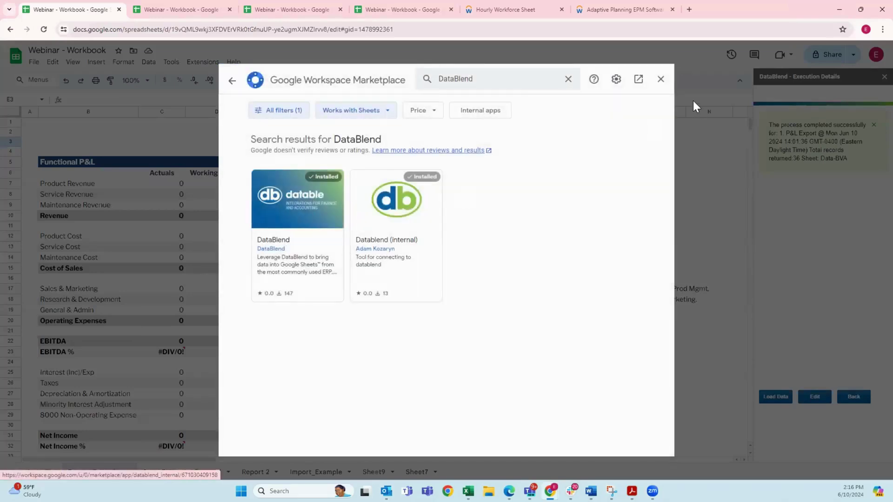
{"action": "left_click", "coordinate": [667, 82]}
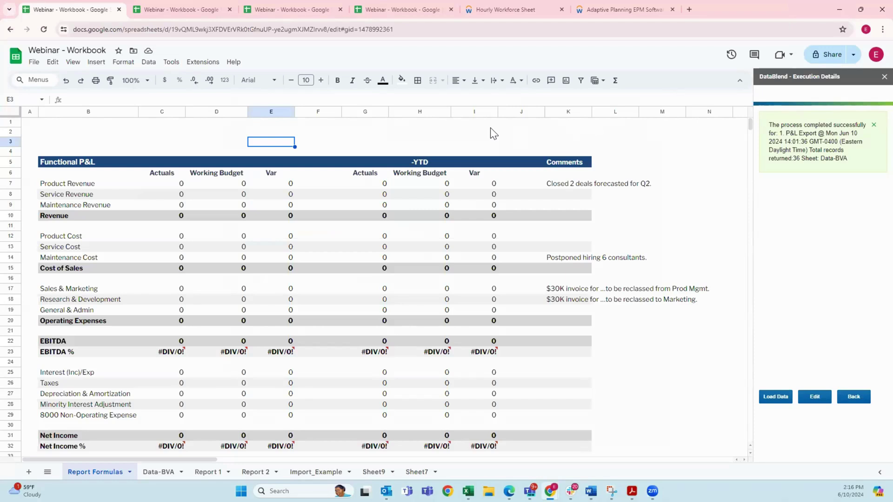
Open the DataBlend saved query "1. P&L Export" for editing and show all of its Adaptive Export options.
{"action": "left_click", "coordinate": [202, 62]}
{"action": "mouse_move", "coordinate": [219, 174]}
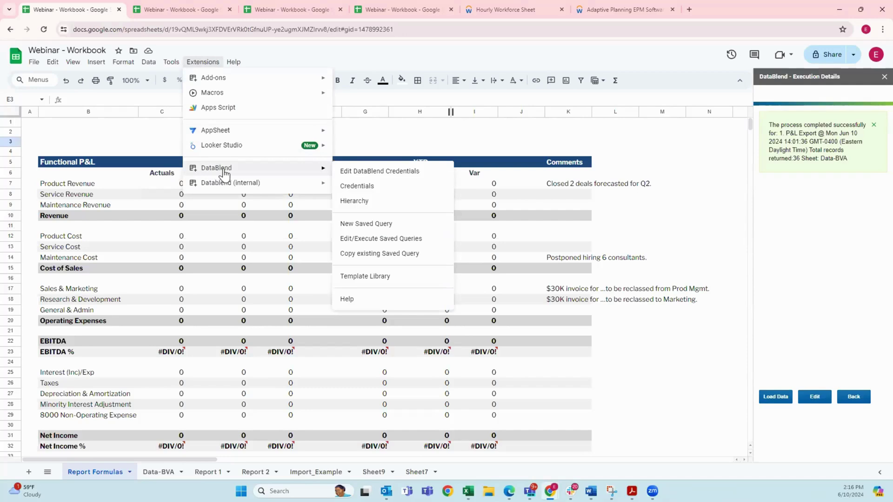
{"action": "left_click", "coordinate": [388, 241]}
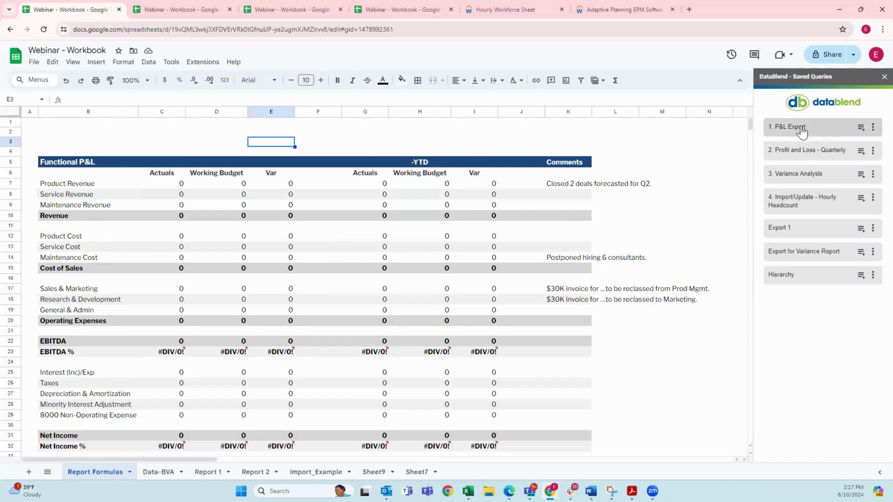
{"action": "mouse_move", "coordinate": [870, 132]}
{"action": "left_click", "coordinate": [865, 132]}
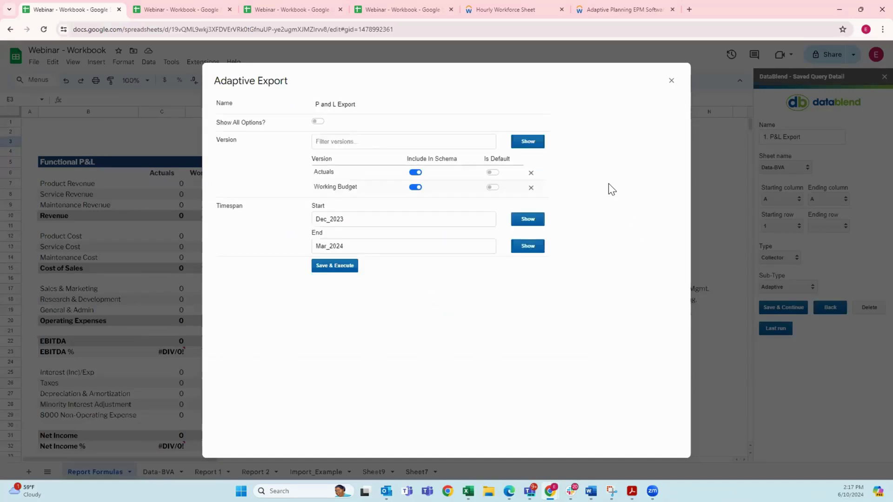
{"action": "left_click", "coordinate": [318, 123]}
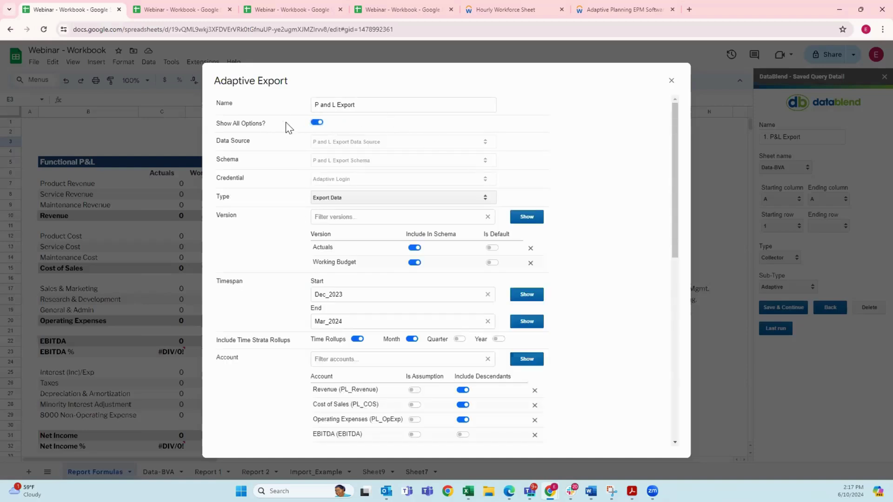
Examine the versions and account groups available for selection in the P and L Export.
{"action": "left_click", "coordinate": [530, 218]}
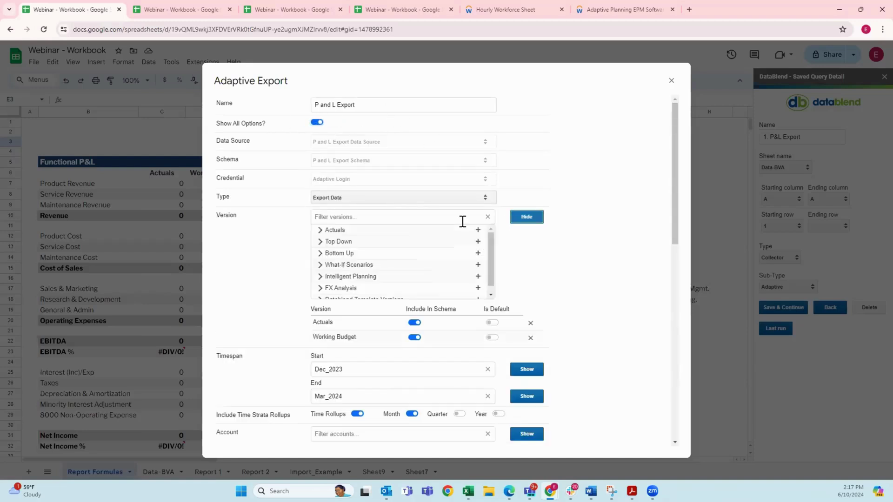
{"action": "left_click", "coordinate": [527, 217]}
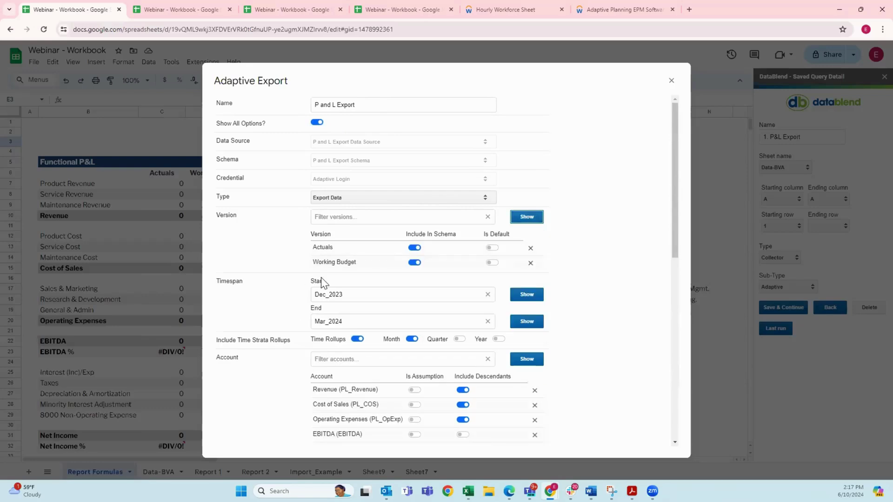
{"action": "scroll", "coordinate": [415, 351], "scroll_direction": "down", "scroll_amount": 1}
{"action": "scroll", "coordinate": [415, 351], "scroll_direction": "down", "scroll_amount": 1}
{"action": "left_click", "coordinate": [526, 266]}
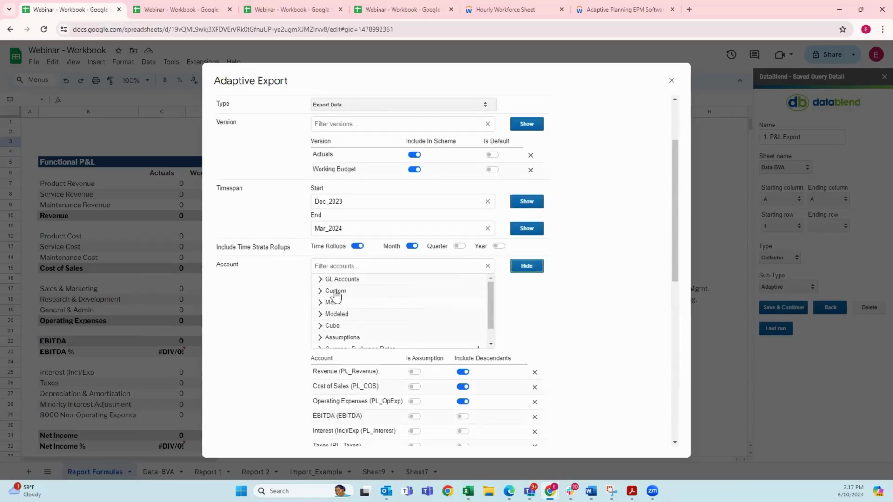
{"action": "left_click", "coordinate": [323, 281]}
{"action": "left_click", "coordinate": [525, 267]}
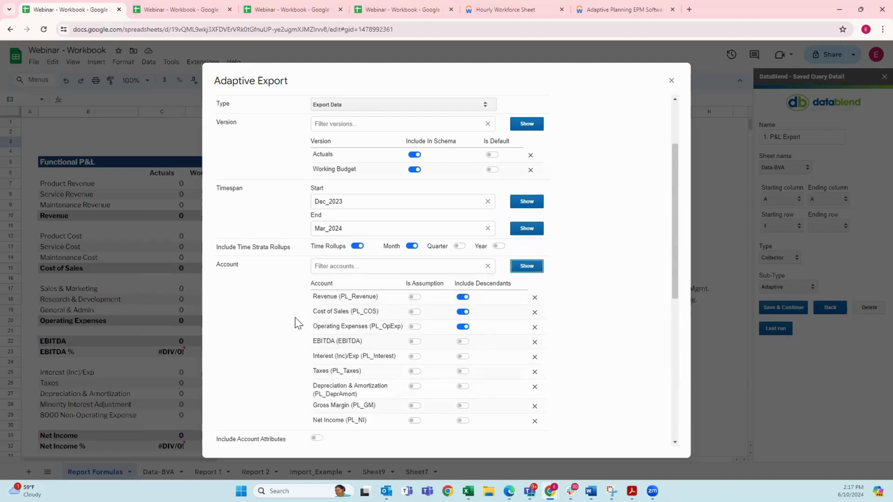
Review the remaining level, dimension and rule options, and save and execute the P and L Export.
{"action": "scroll", "coordinate": [335, 256], "scroll_direction": "down", "scroll_amount": 1}
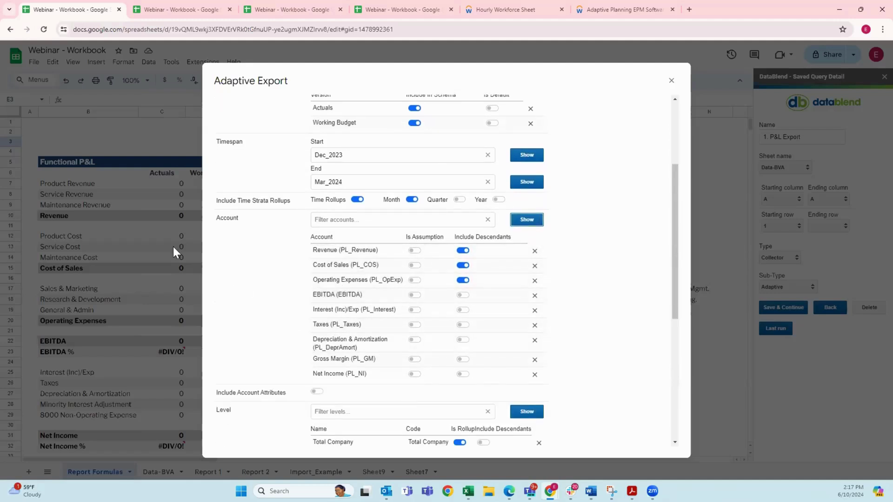
{"action": "scroll", "coordinate": [326, 367], "scroll_direction": "down", "scroll_amount": 4}
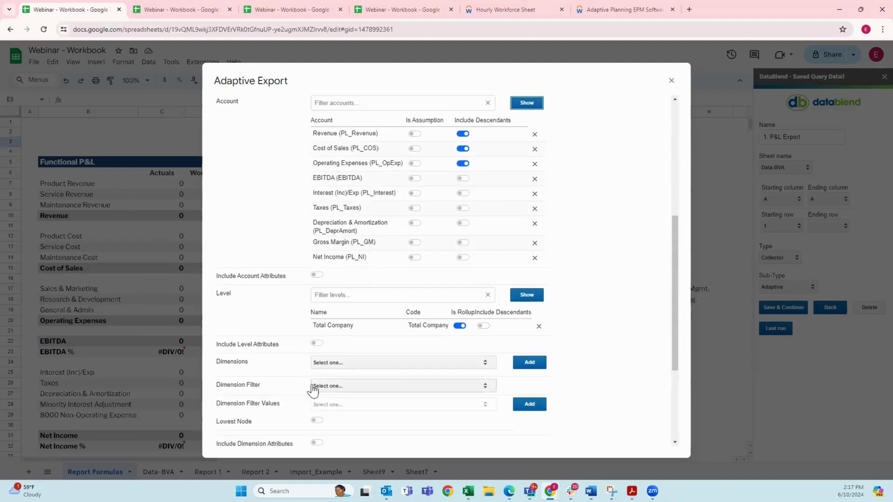
{"action": "scroll", "coordinate": [294, 359], "scroll_direction": "down", "scroll_amount": 2}
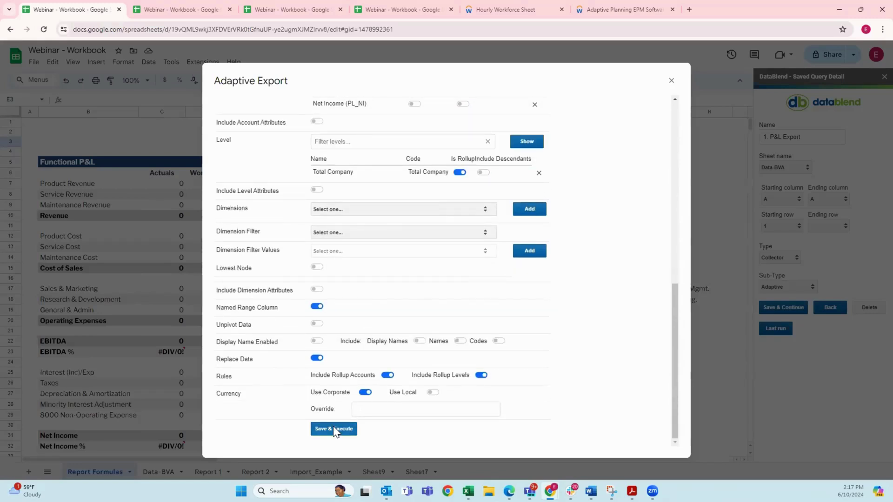
{"action": "left_click", "coordinate": [333, 429]}
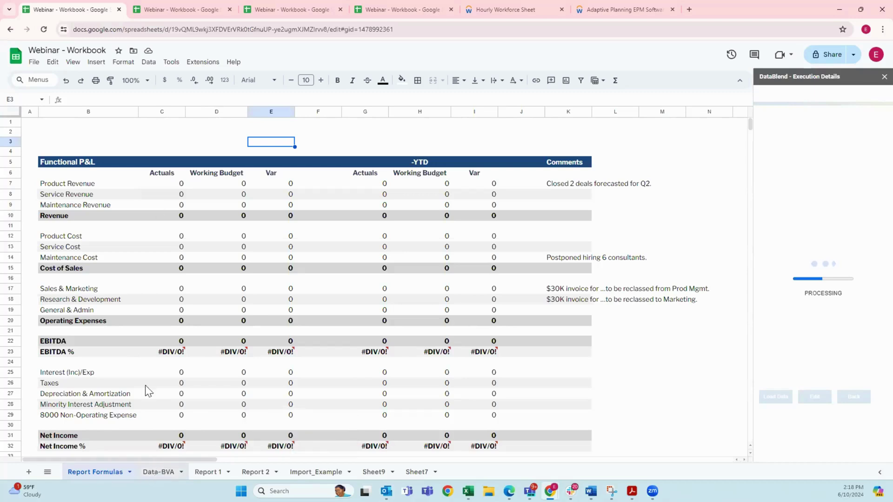
Inspect the Actuals formula for Product Revenue on Report Formulas and the exported records on the Data-BVA sheet.
{"action": "left_click", "coordinate": [153, 184]}
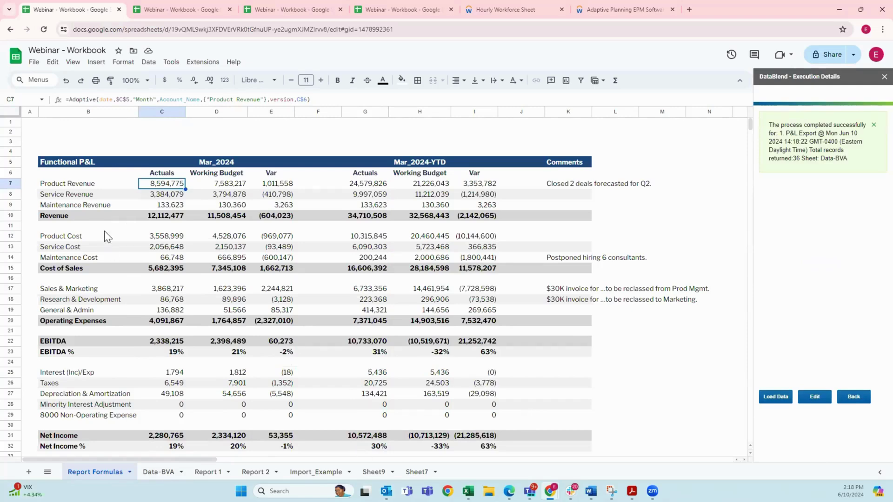
{"action": "left_click", "coordinate": [154, 474]}
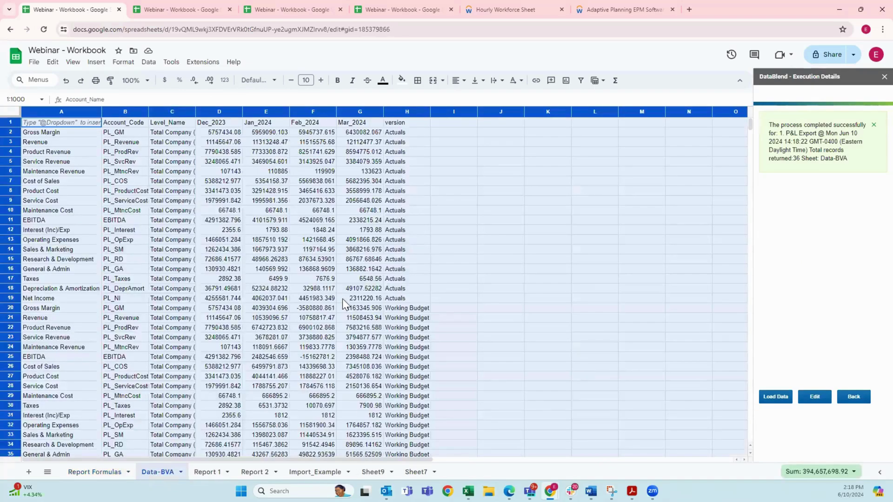
{"action": "scroll", "coordinate": [343, 299], "scroll_direction": "down", "scroll_amount": 2}
{"action": "scroll", "coordinate": [333, 318], "scroll_direction": "up", "scroll_amount": 2}
{"action": "left_click", "coordinate": [97, 473]}
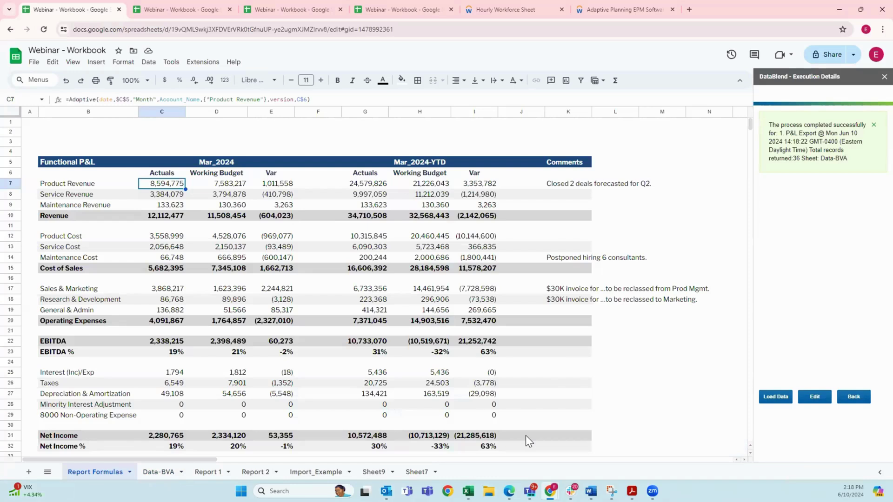
Switch to the workbook copy showing Report 2 and open the report details of the "3. Variance Analysis" query.
{"action": "left_click", "coordinate": [192, 12]}
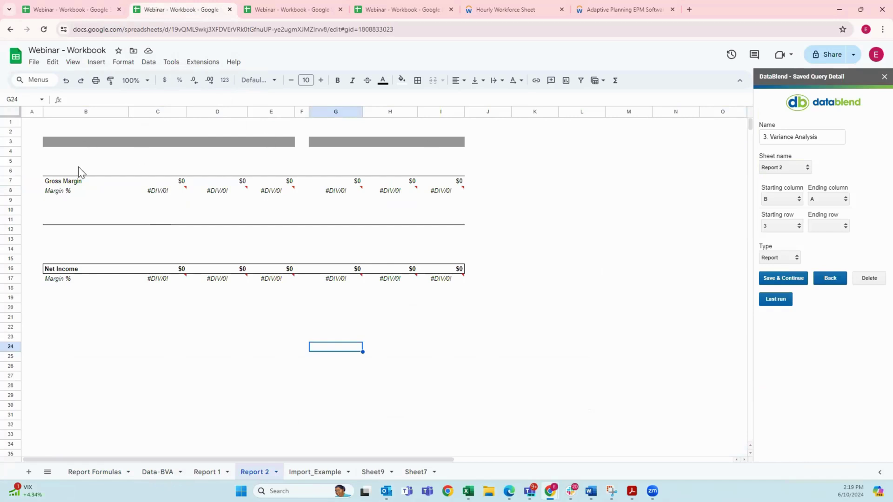
{"action": "left_click", "coordinate": [178, 270]}
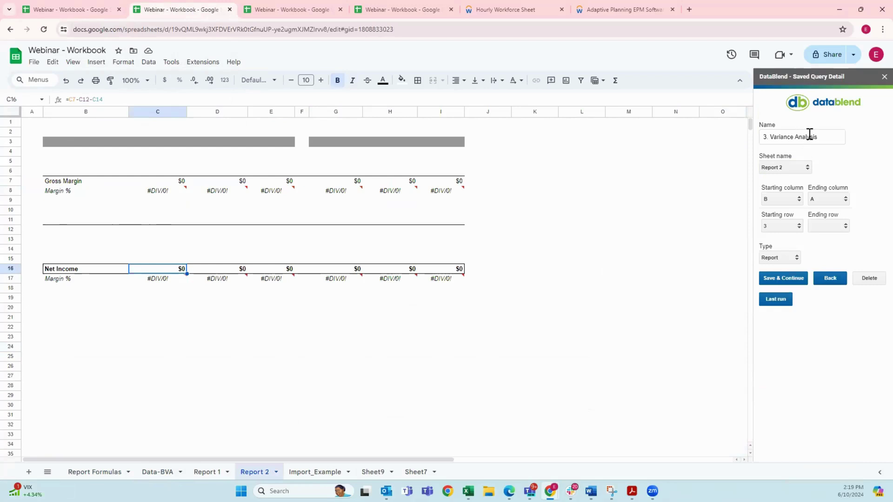
{"action": "left_click", "coordinate": [781, 278]}
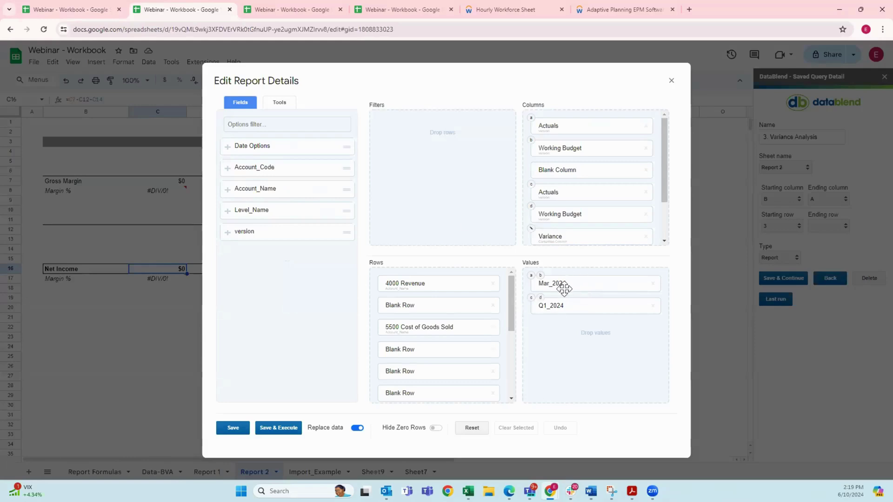
Examine the months and quarters offered under Date Options for the report.
{"action": "left_click", "coordinate": [228, 146]}
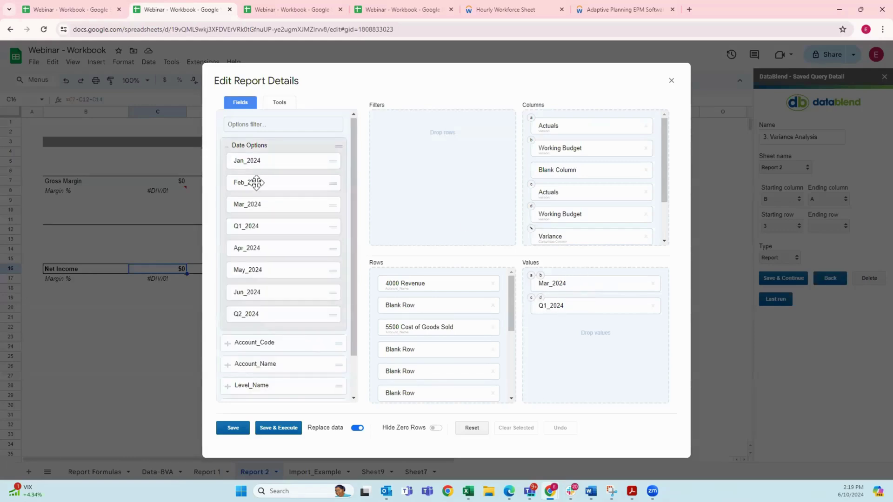
{"action": "scroll", "coordinate": [259, 247], "scroll_direction": "down", "scroll_amount": 2}
{"action": "scroll", "coordinate": [260, 235], "scroll_direction": "up", "scroll_amount": 2}
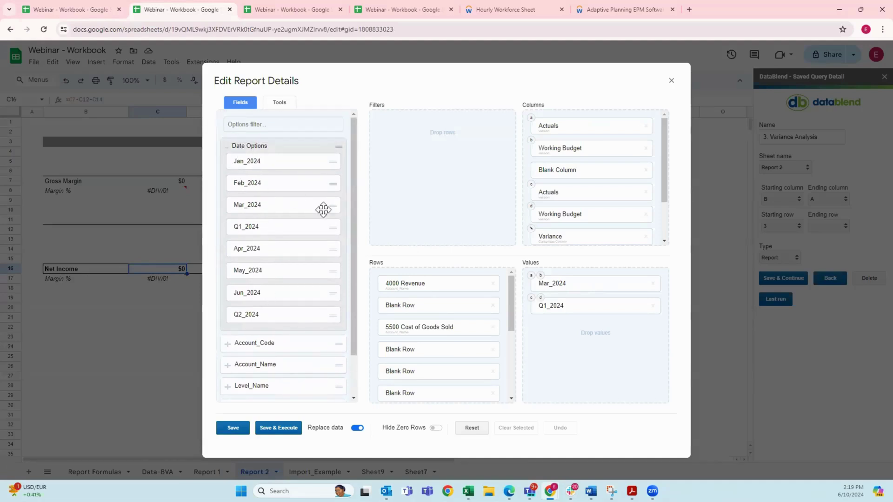
{"action": "left_click", "coordinate": [224, 147]}
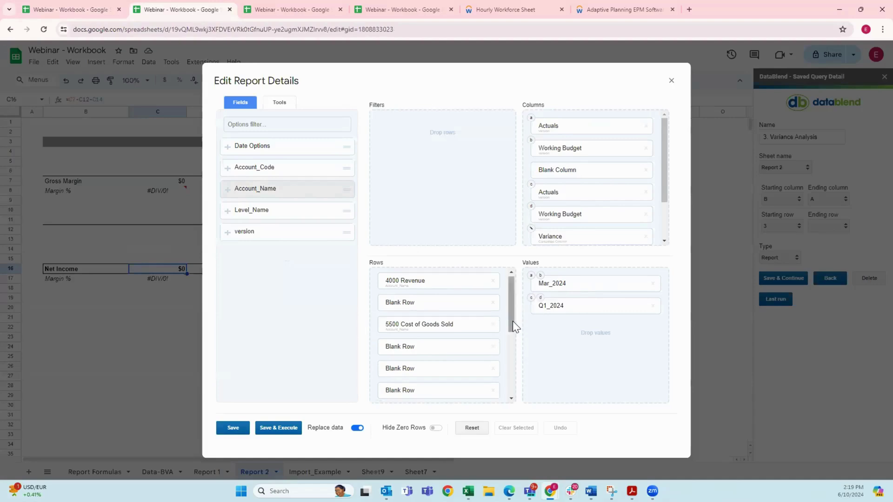
Add the 5100 Non-Operating Income account to the report rows and remove it again.
{"action": "left_click", "coordinate": [228, 190]}
{"action": "left_click_drag", "start_coordinate": [284, 226], "coordinate": [399, 308]}
{"action": "left_click", "coordinate": [492, 306]}
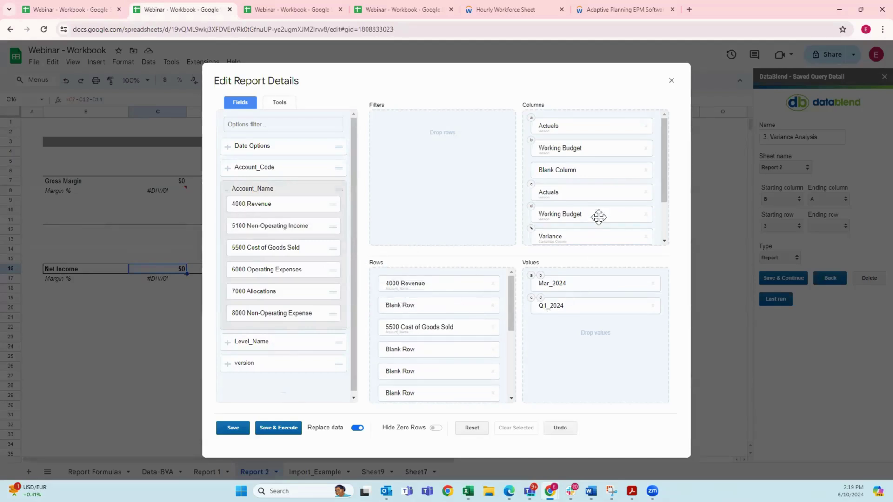
Examine the report's column list and the choices available in the version field.
{"action": "scroll", "coordinate": [595, 211], "scroll_direction": "down", "scroll_amount": 1}
{"action": "scroll", "coordinate": [567, 175], "scroll_direction": "up", "scroll_amount": 1}
{"action": "double_click", "coordinate": [227, 364]}
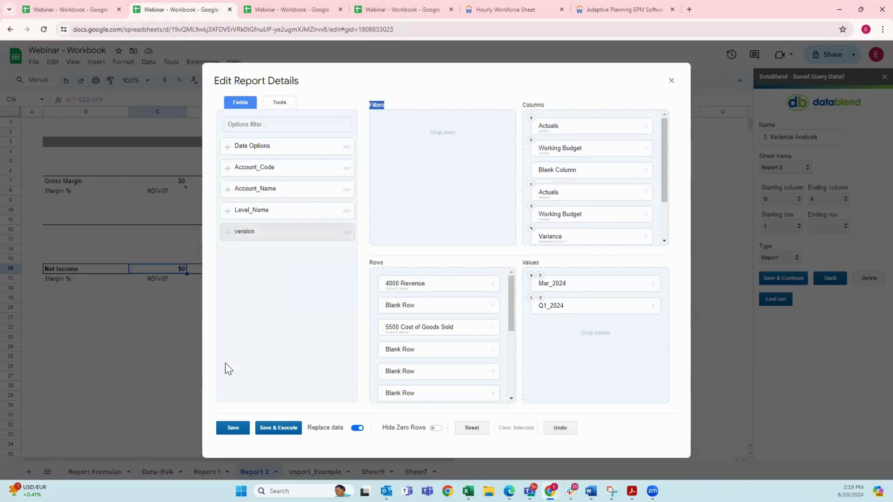
{"action": "left_click", "coordinate": [227, 233]}
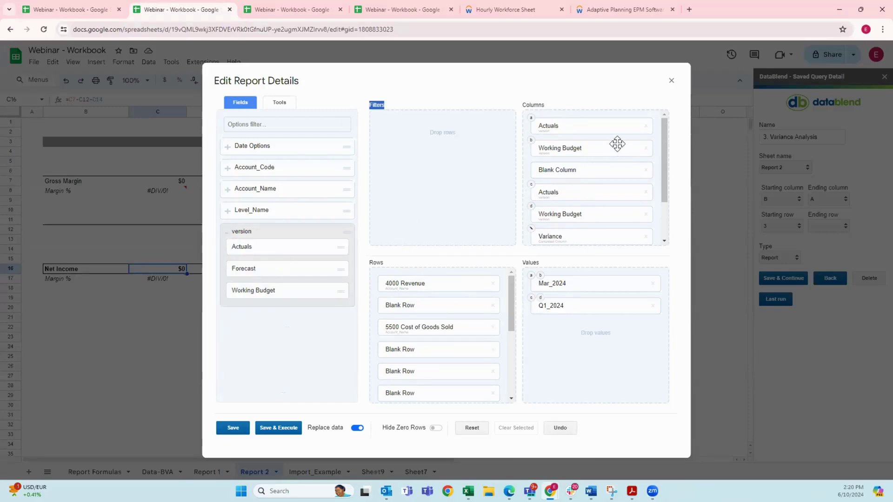
{"action": "scroll", "coordinate": [542, 214], "scroll_direction": "down", "scroll_amount": 1}
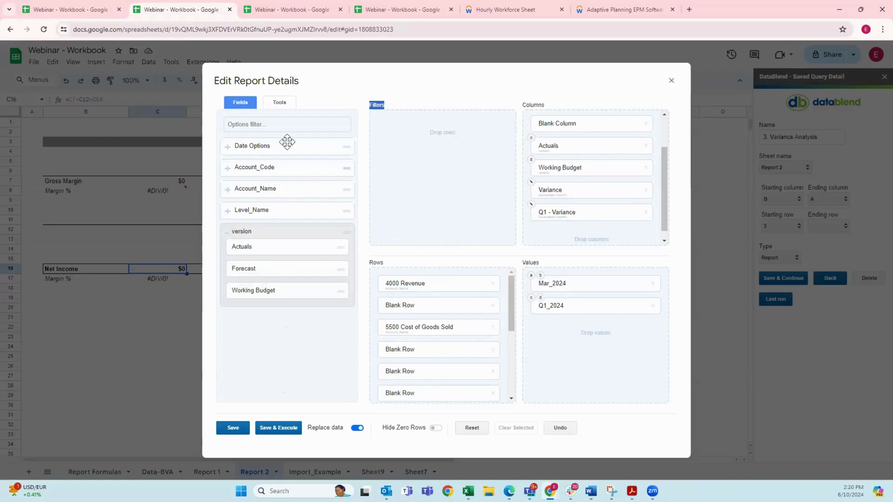
Review the calculation formula of the Variance column, and save and execute the Variance Analysis report.
{"action": "left_click", "coordinate": [282, 102]}
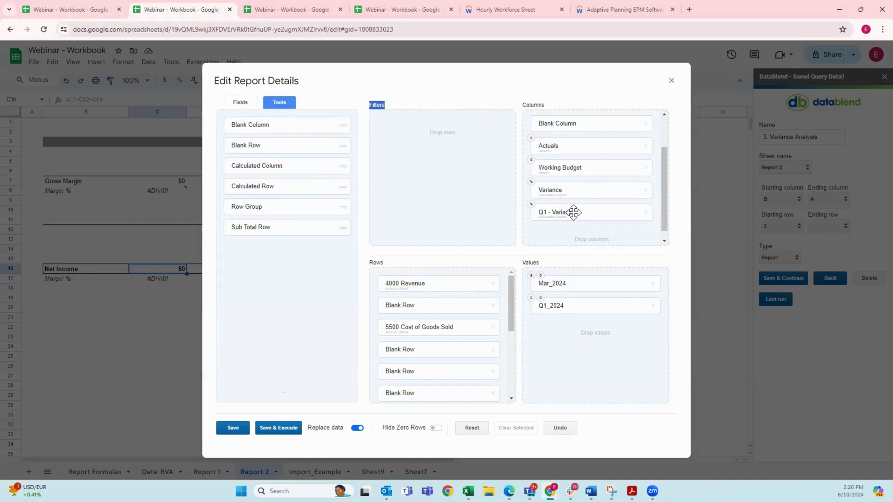
{"action": "left_click", "coordinate": [532, 188]}
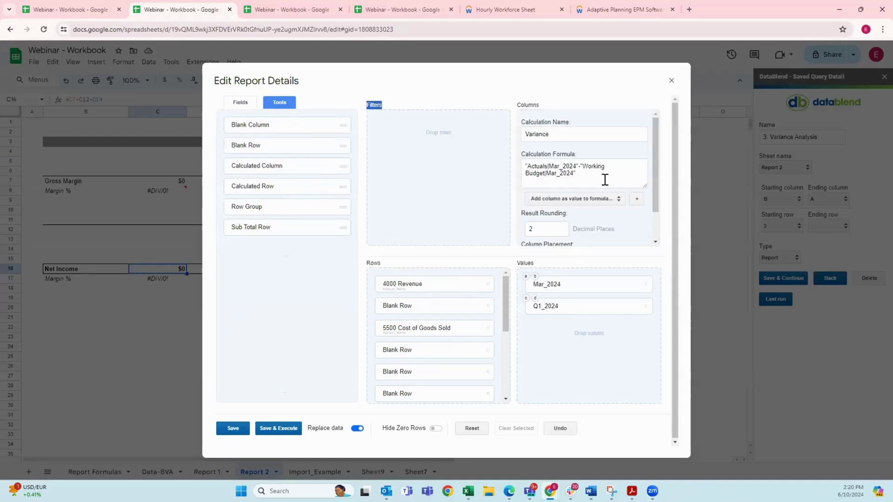
{"action": "left_click_drag", "start_coordinate": [604, 177], "coordinate": [523, 166]}
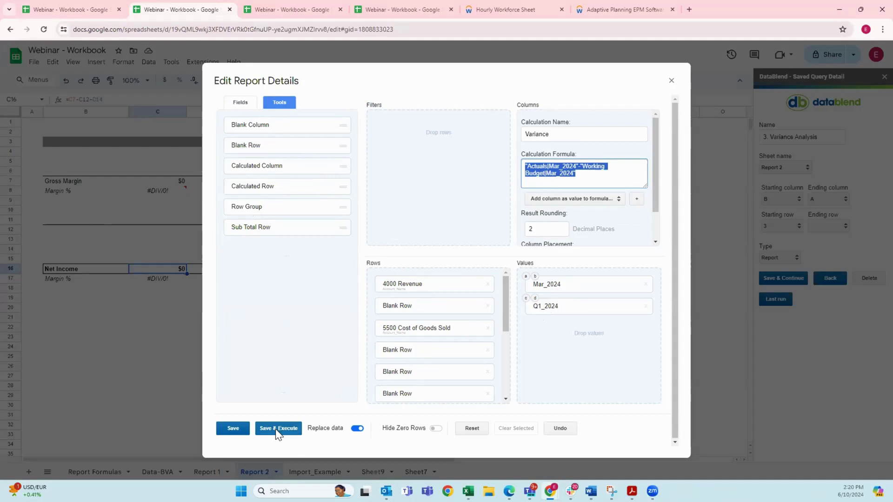
{"action": "scroll", "coordinate": [625, 212], "scroll_direction": "down", "scroll_amount": 2}
{"action": "left_click", "coordinate": [569, 234]}
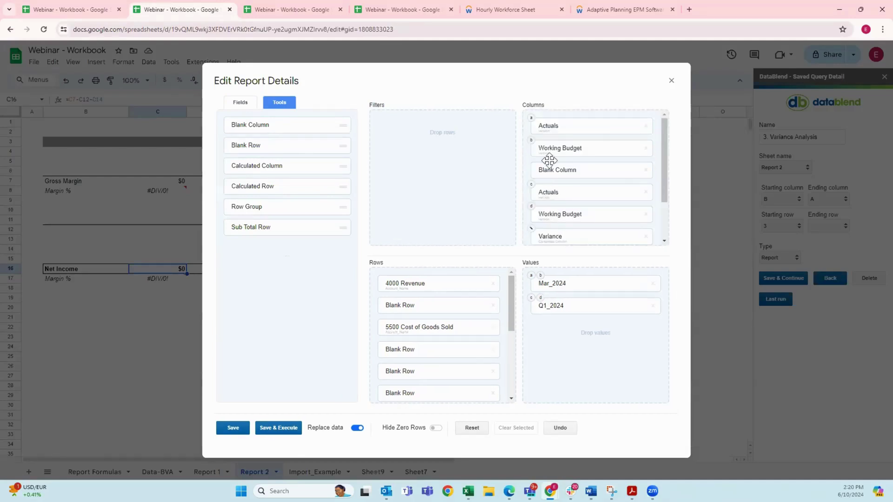
{"action": "left_click", "coordinate": [273, 427]}
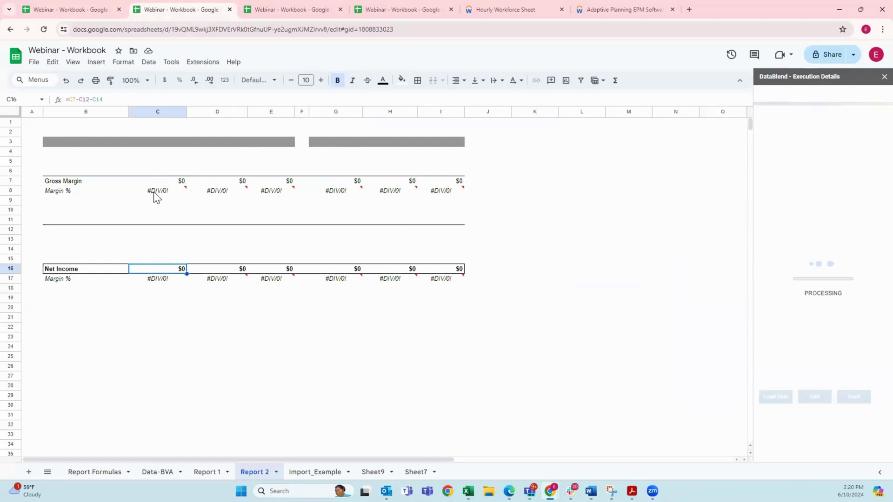
Examine the March actuals for Total Operating Expenses and the Net Income margin formula in the Variance Analysis report.
{"action": "mouse_move", "coordinate": [155, 194]}
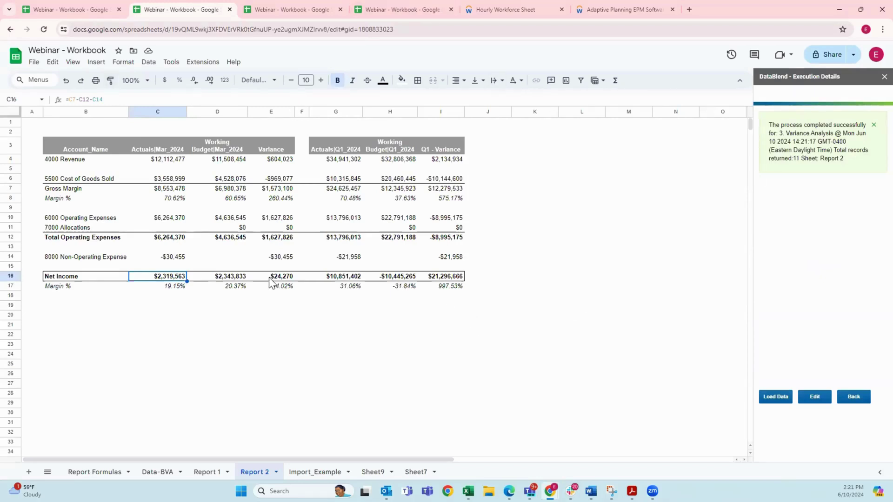
{"action": "left_click", "coordinate": [170, 239]}
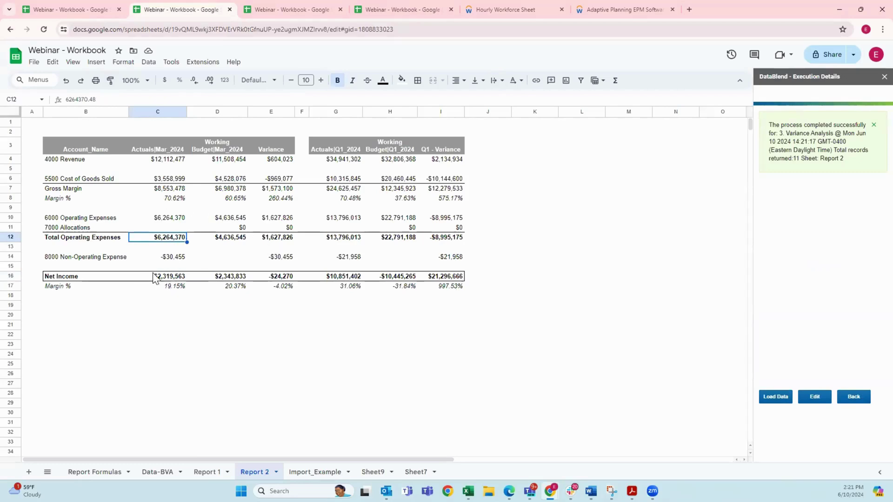
{"action": "left_click", "coordinate": [164, 287]}
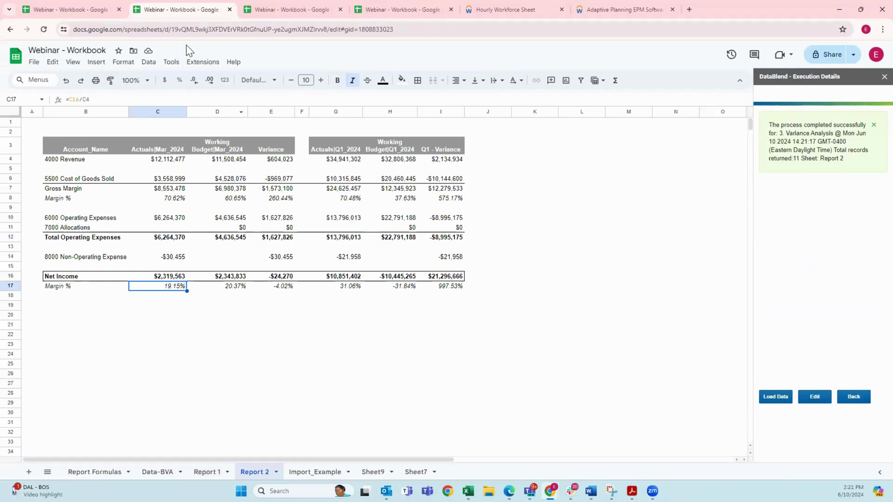
Compare the quarterly Profit and Loss report's layout with the account column of the Variance Analysis report.
{"action": "left_click", "coordinate": [308, 12]}
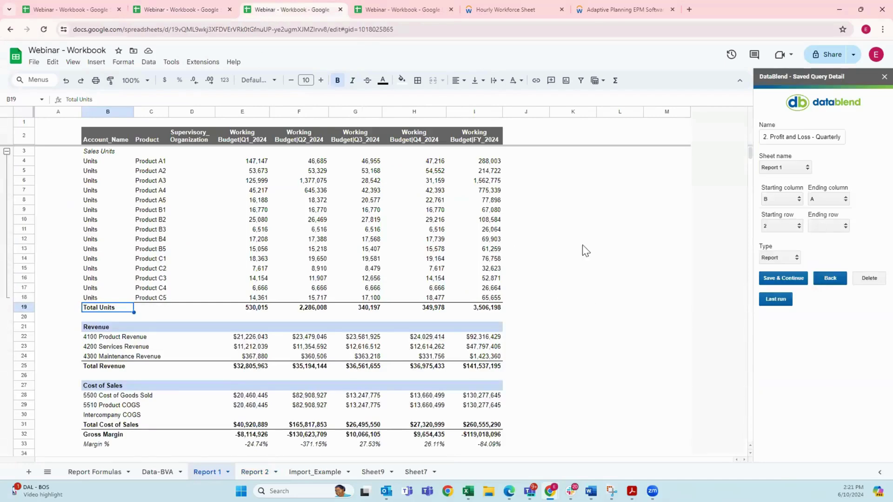
{"action": "scroll", "coordinate": [576, 251], "scroll_direction": "down", "scroll_amount": 3}
{"action": "scroll", "coordinate": [560, 268], "scroll_direction": "up", "scroll_amount": 3}
{"action": "left_click", "coordinate": [160, 9]}
{"action": "left_click_drag", "start_coordinate": [79, 148], "coordinate": [67, 287]}
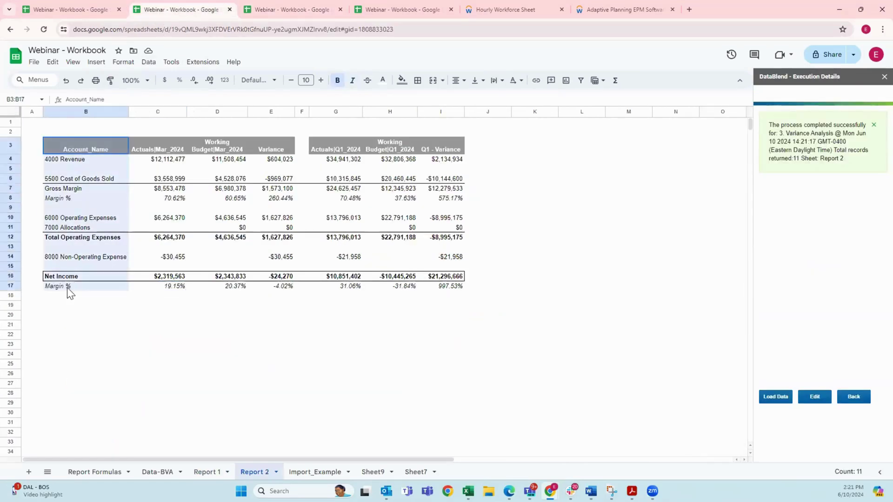
Examine the quarterly report's account, product and supervisory organization columns, including the Units and 6000 Operating Expenses rows.
{"action": "left_click", "coordinate": [288, 7]}
{"action": "left_click", "coordinate": [101, 141]}
{"action": "left_click", "coordinate": [144, 143]}
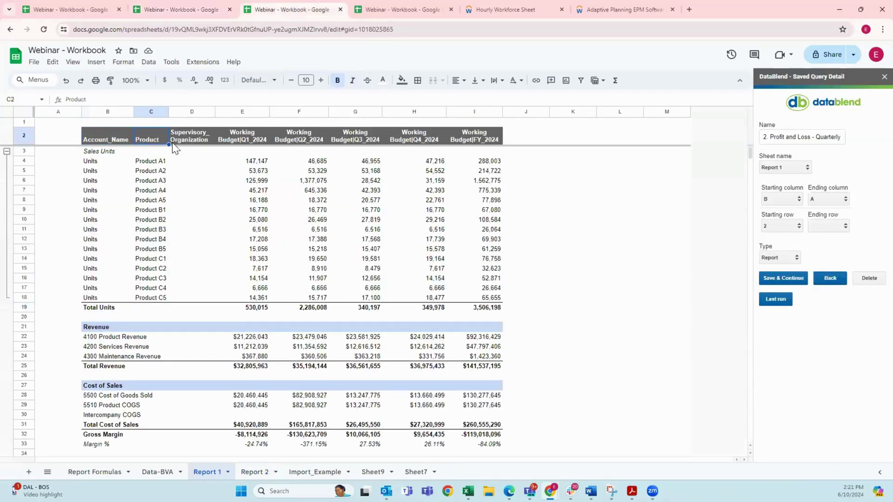
{"action": "left_click", "coordinate": [177, 142]}
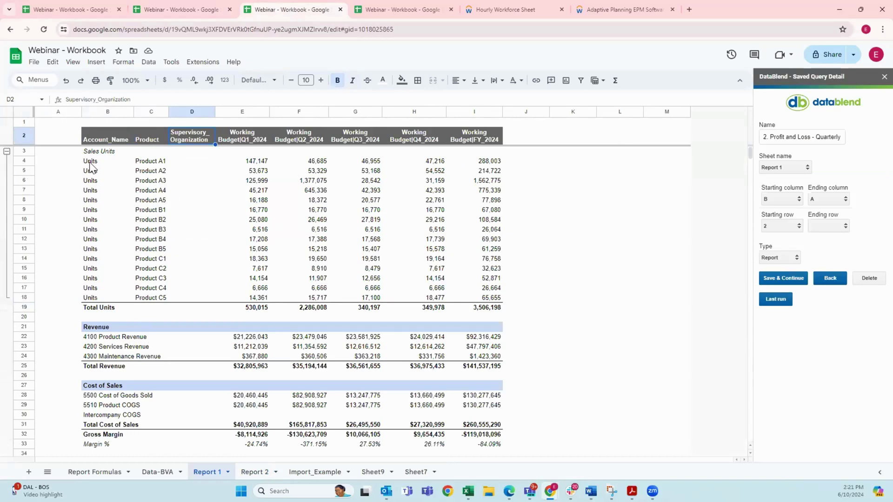
{"action": "left_click_drag", "start_coordinate": [92, 163], "coordinate": [89, 304]}
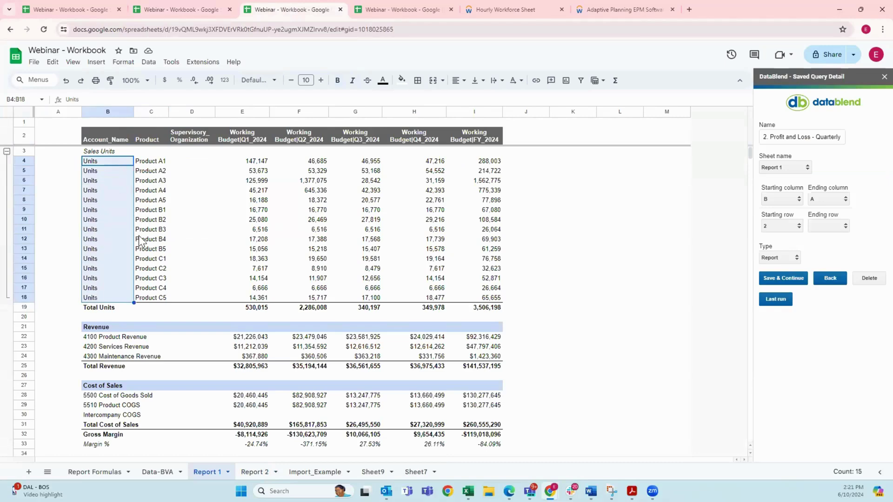
{"action": "scroll", "coordinate": [164, 284], "scroll_direction": "down", "scroll_amount": 2}
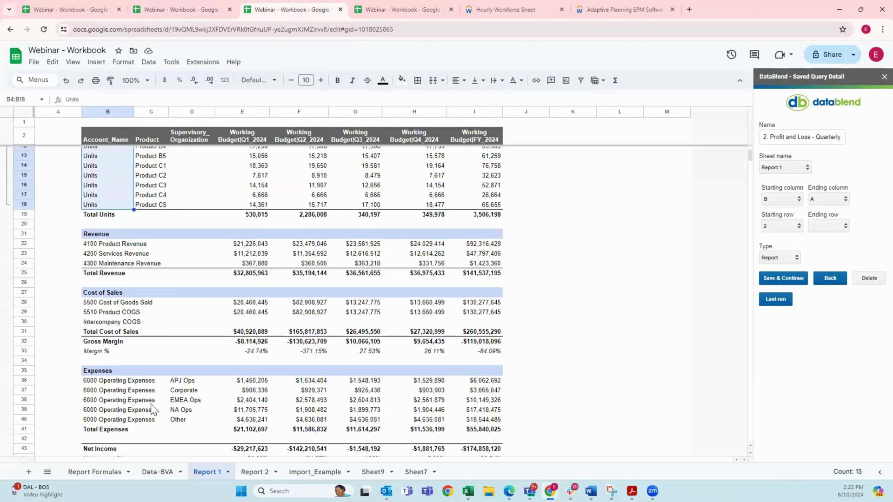
{"action": "left_click_drag", "start_coordinate": [118, 381], "coordinate": [120, 419]}
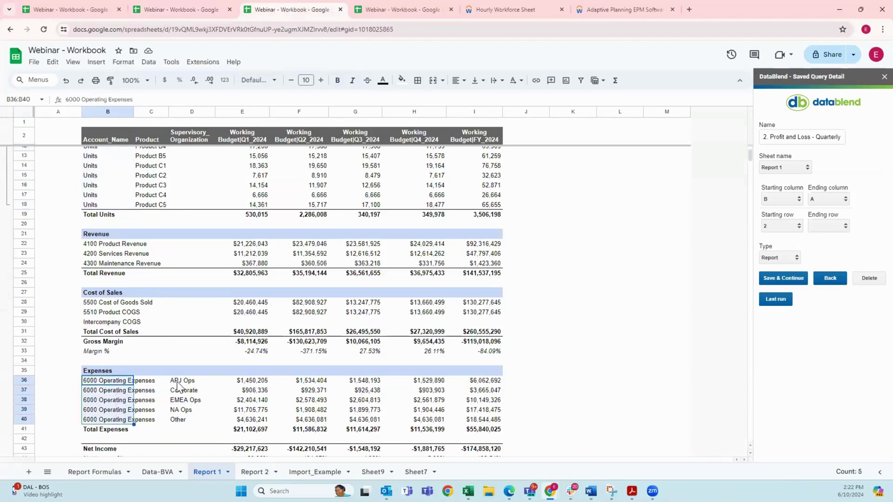
{"action": "left_click_drag", "start_coordinate": [178, 381], "coordinate": [186, 430]}
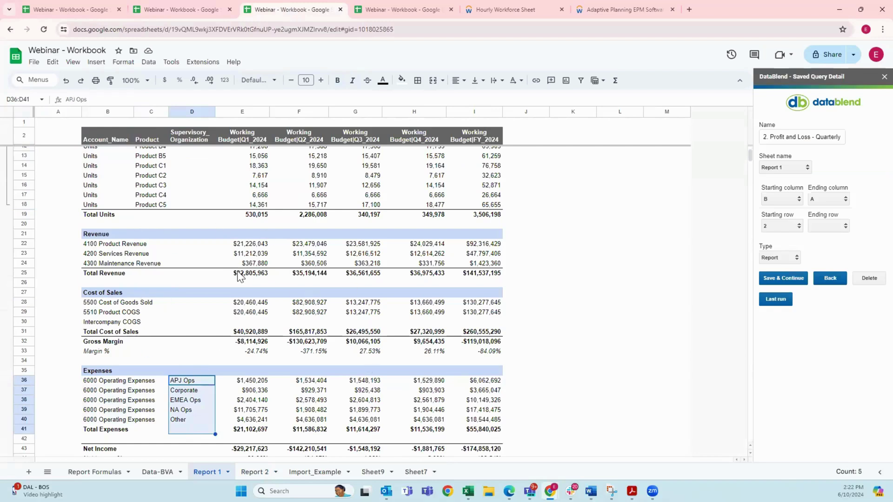
Open the quarterly Profit and Loss report's details and examine the items of the Sales Units by Product row group.
{"action": "left_click", "coordinate": [781, 282]}
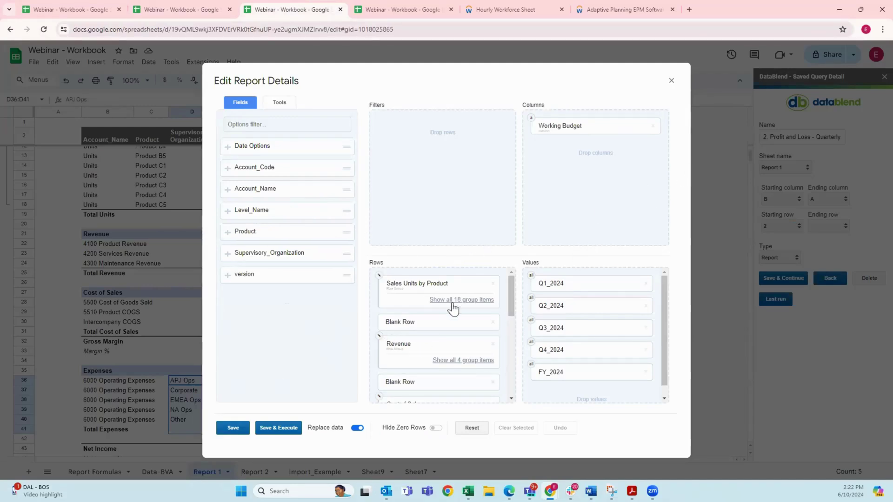
{"action": "scroll", "coordinate": [451, 307], "scroll_direction": "down", "scroll_amount": 2}
{"action": "scroll", "coordinate": [443, 306], "scroll_direction": "up", "scroll_amount": 2}
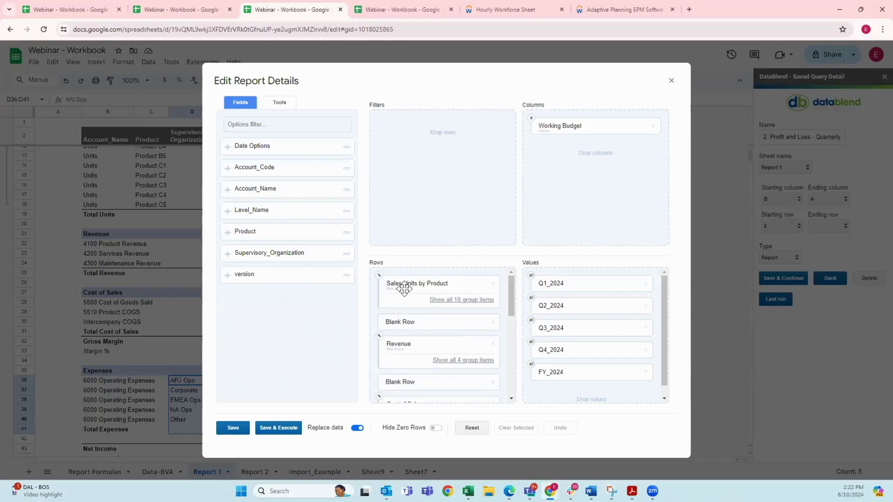
{"action": "left_click", "coordinate": [380, 276]}
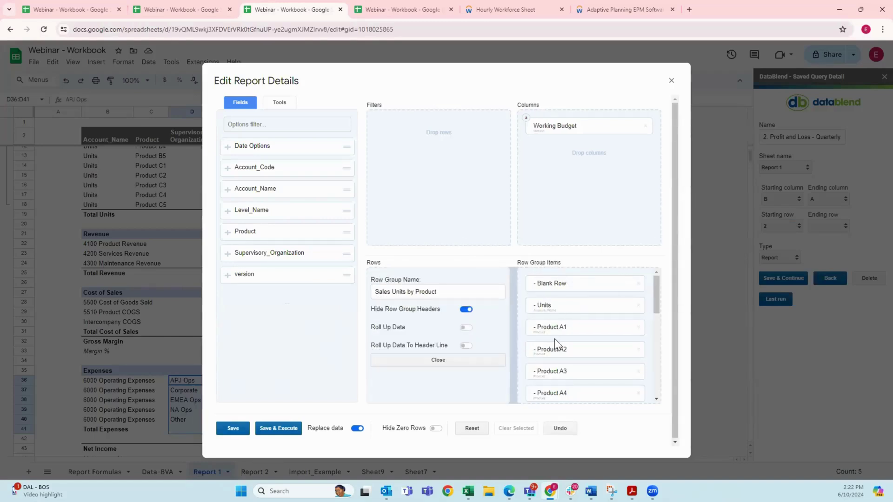
{"action": "scroll", "coordinate": [568, 386], "scroll_direction": "down", "scroll_amount": 1}
{"action": "scroll", "coordinate": [568, 386], "scroll_direction": "down", "scroll_amount": 1}
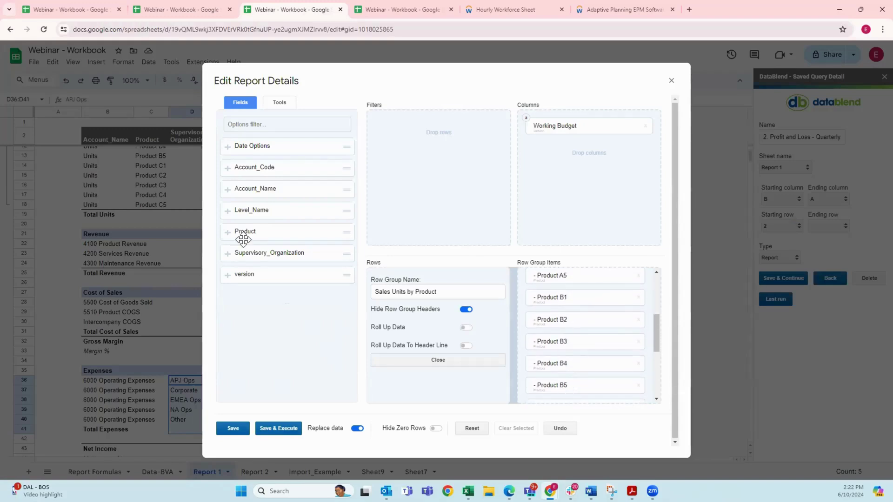
Examine the available Account_Name and Product values and the report tools, and close the Sales Units by Product group.
{"action": "left_click", "coordinate": [226, 191]}
{"action": "scroll", "coordinate": [247, 243], "scroll_direction": "down", "scroll_amount": 4}
{"action": "scroll", "coordinate": [244, 251], "scroll_direction": "down", "scroll_amount": 2}
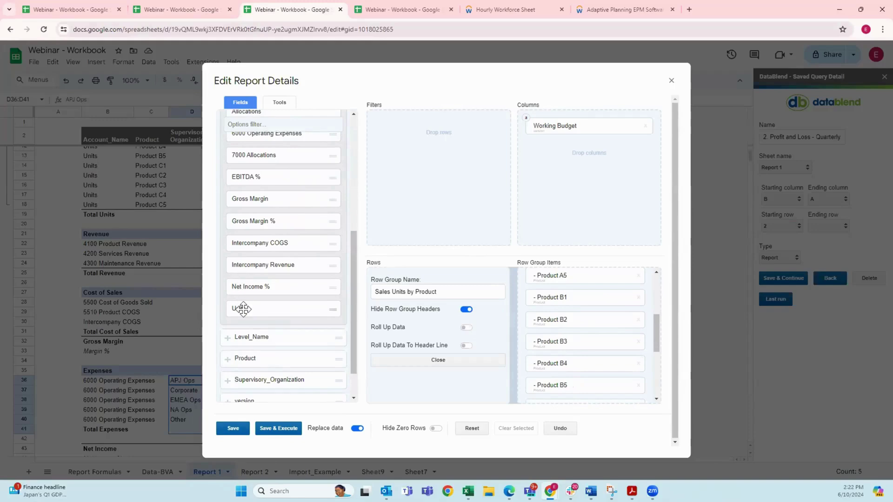
{"action": "scroll", "coordinate": [237, 241], "scroll_direction": "up", "scroll_amount": 4}
{"action": "scroll", "coordinate": [226, 181], "scroll_direction": "up", "scroll_amount": 5}
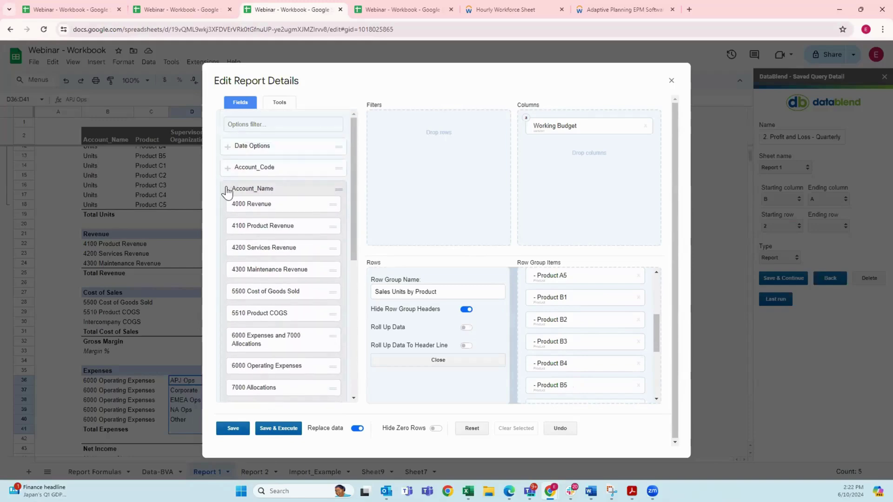
{"action": "left_click", "coordinate": [227, 190]}
{"action": "left_click", "coordinate": [227, 234]}
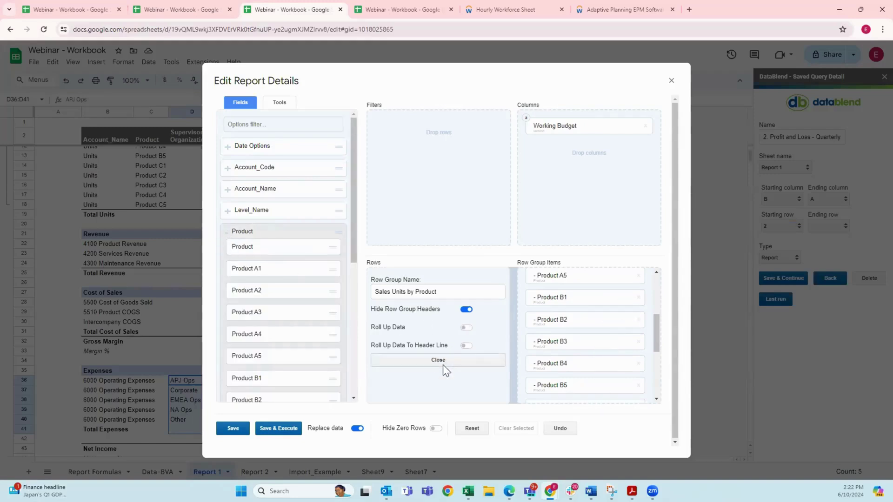
{"action": "left_click", "coordinate": [275, 103]}
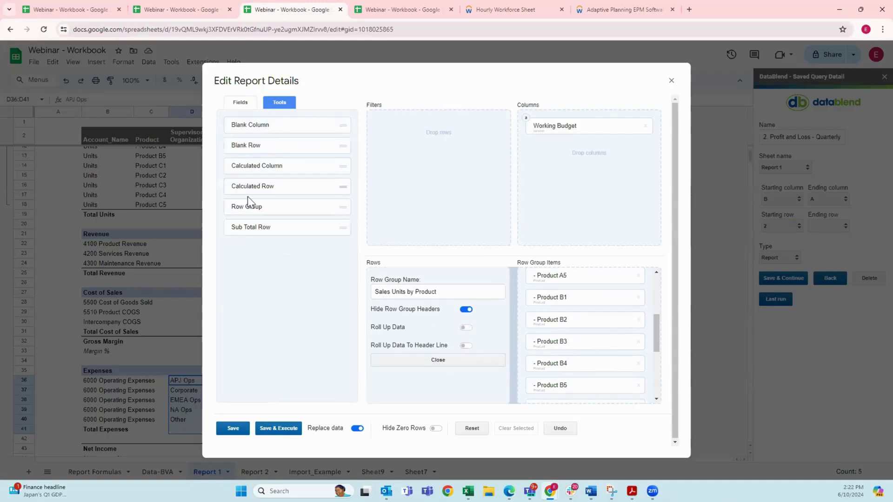
{"action": "left_click", "coordinate": [438, 361]}
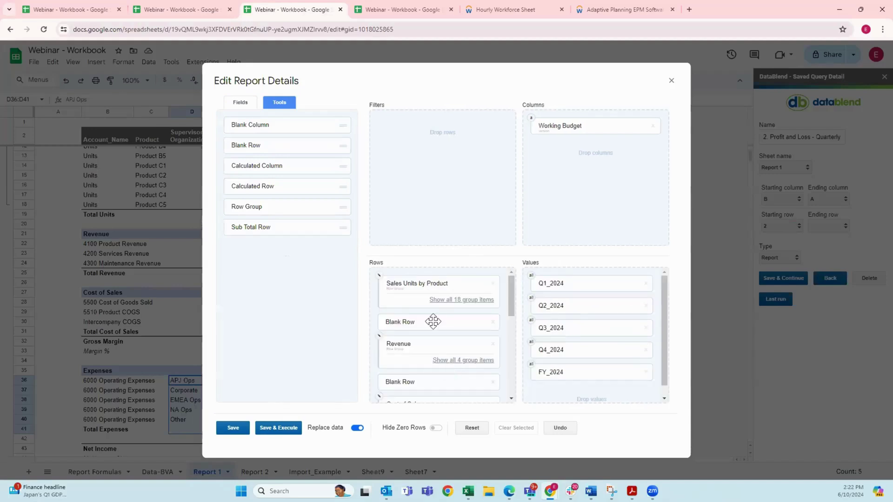
Open the Expenses row group and examine its account, organization and total items.
{"action": "scroll", "coordinate": [426, 327], "scroll_direction": "down", "scroll_amount": 5}
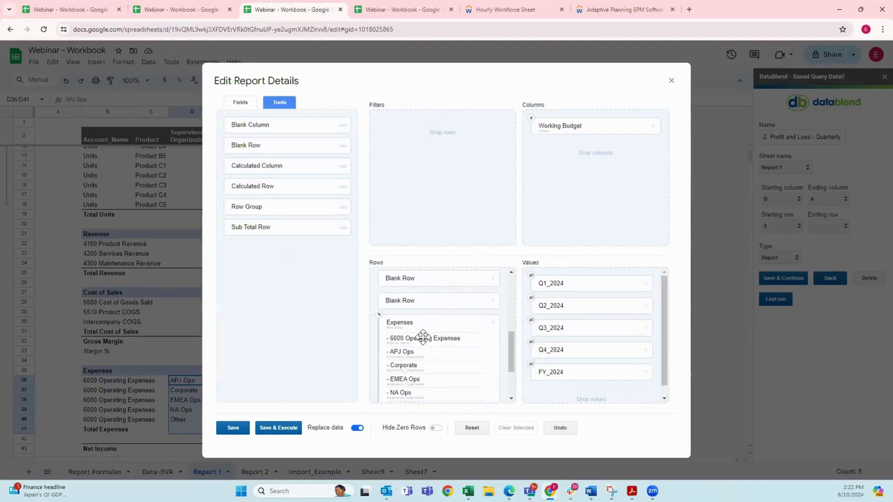
{"action": "left_click", "coordinate": [379, 316]}
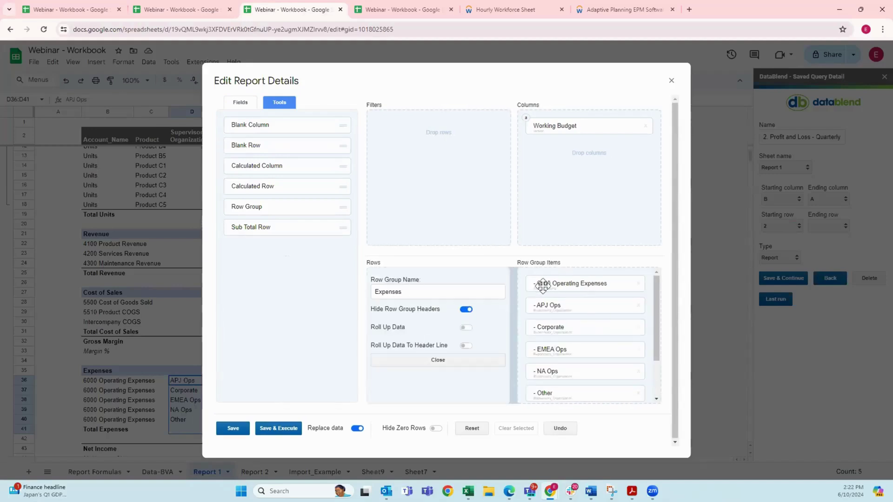
{"action": "scroll", "coordinate": [563, 307], "scroll_direction": "down", "scroll_amount": 1}
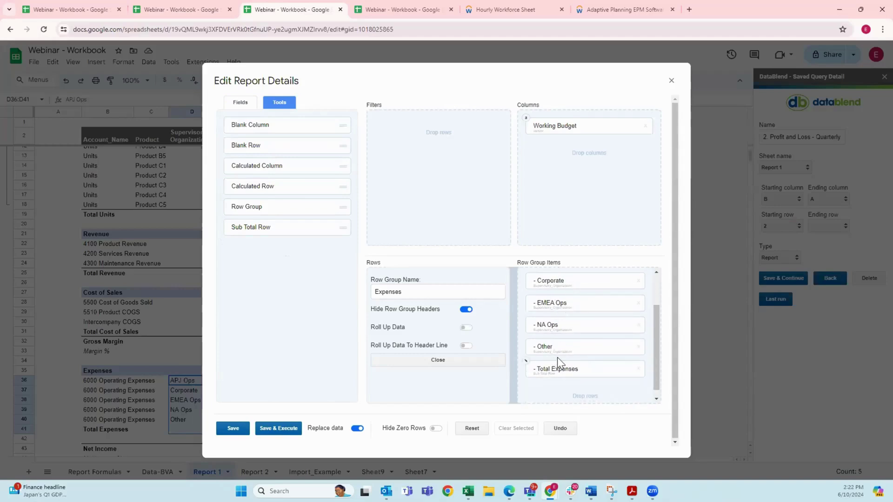
{"action": "scroll", "coordinate": [558, 339], "scroll_direction": "up", "scroll_amount": 2}
Return to the report fields, collapse the Product list and examine the choices in the version field.
{"action": "left_click", "coordinate": [239, 101]}
{"action": "scroll", "coordinate": [237, 333], "scroll_direction": "down", "scroll_amount": 2}
{"action": "scroll", "coordinate": [268, 313], "scroll_direction": "down", "scroll_amount": 4}
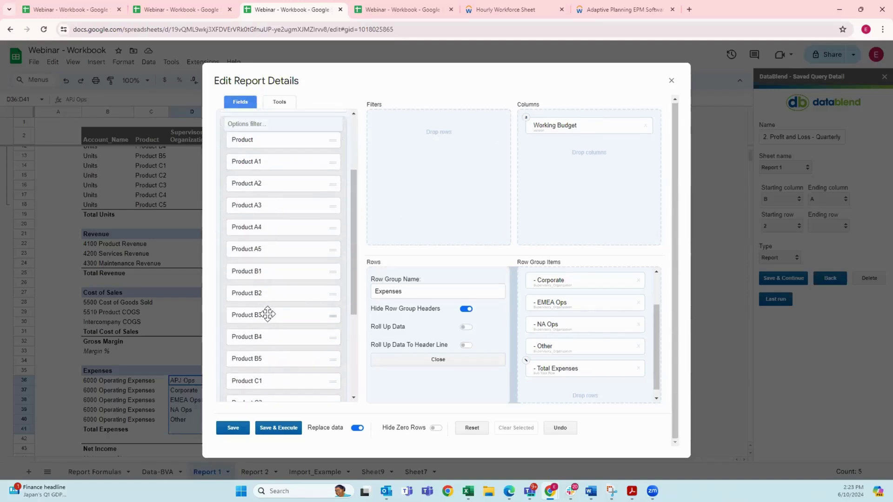
{"action": "left_click", "coordinate": [229, 358]}
{"action": "left_click", "coordinate": [227, 275]}
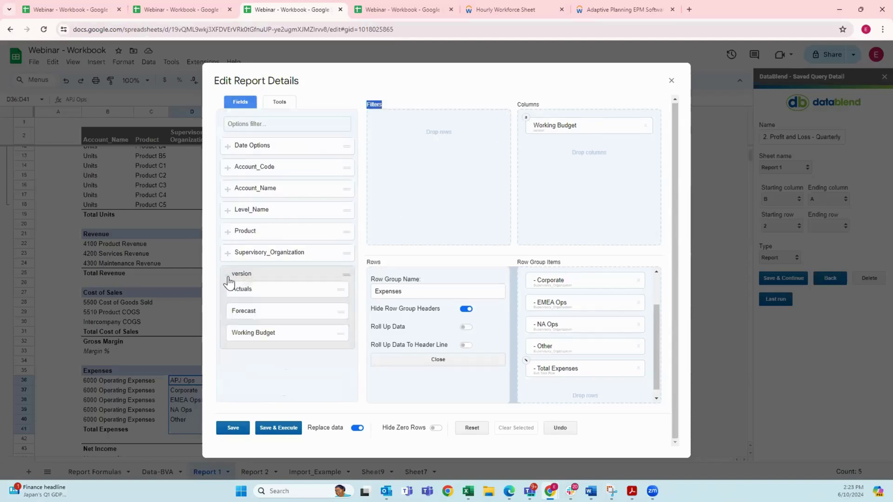
{"action": "left_click", "coordinate": [228, 275]}
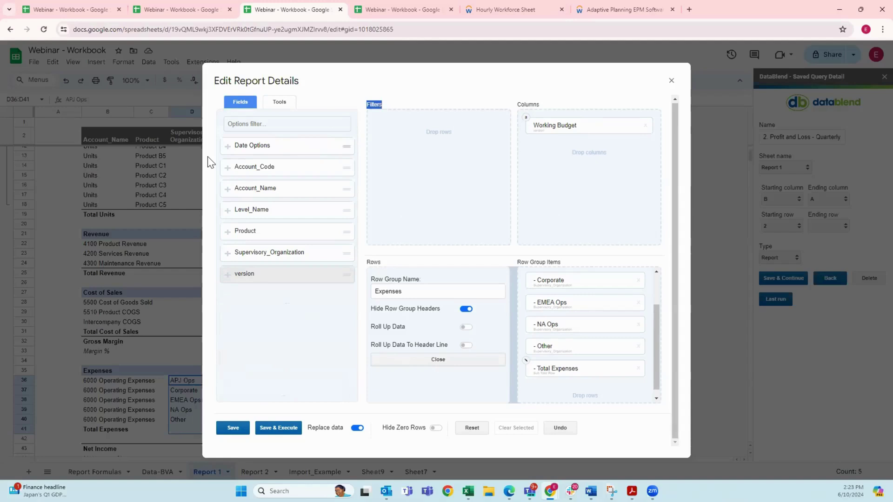
Try adding a Level_Name filter for Marketing to the report, and close the report details without saving.
{"action": "left_click", "coordinate": [228, 210]}
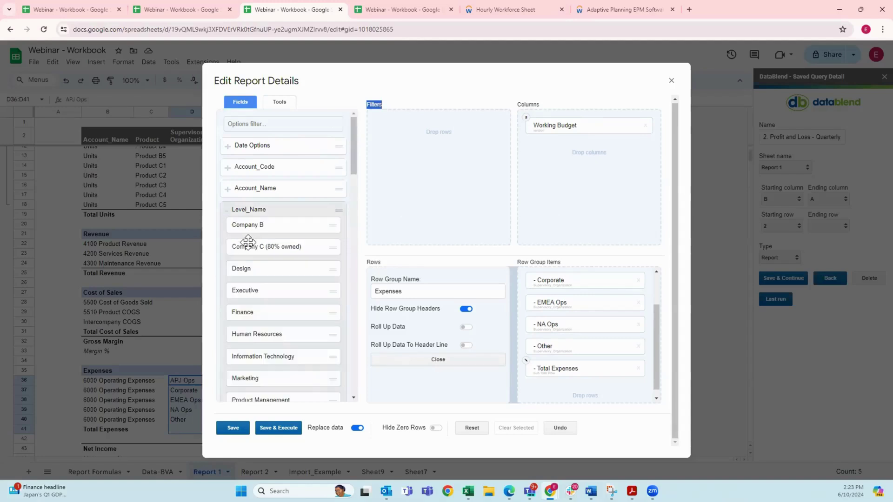
{"action": "scroll", "coordinate": [251, 325], "scroll_direction": "down", "scroll_amount": 2}
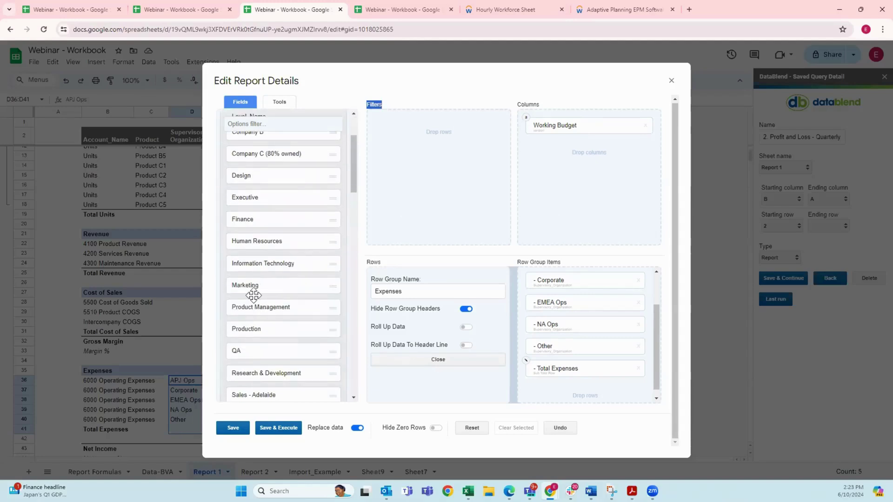
{"action": "left_click_drag", "start_coordinate": [253, 295], "coordinate": [433, 167]}
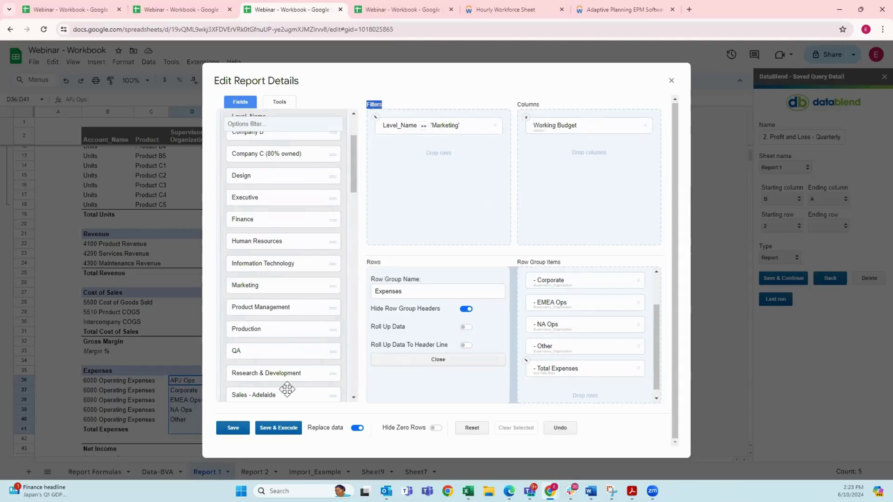
{"action": "left_click", "coordinate": [670, 83]}
Compare the headcount table on the Import_Example sheet with the Hourly Workforce sheet in Adaptive Planning.
{"action": "left_click", "coordinate": [386, 10]}
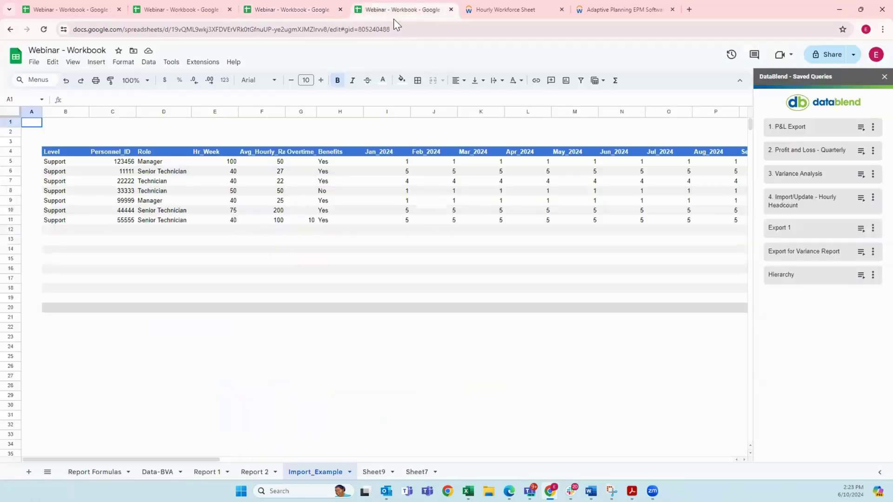
{"action": "left_click_drag", "start_coordinate": [52, 152], "coordinate": [623, 231]}
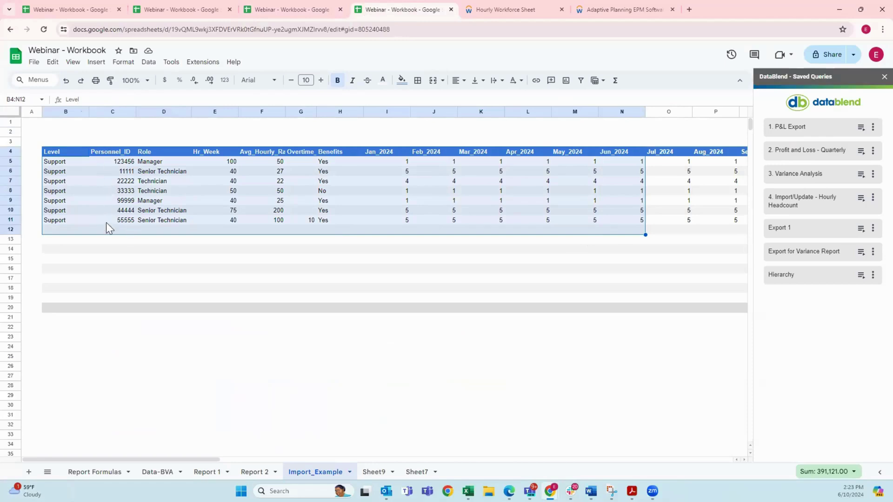
{"action": "left_click", "coordinate": [500, 8]}
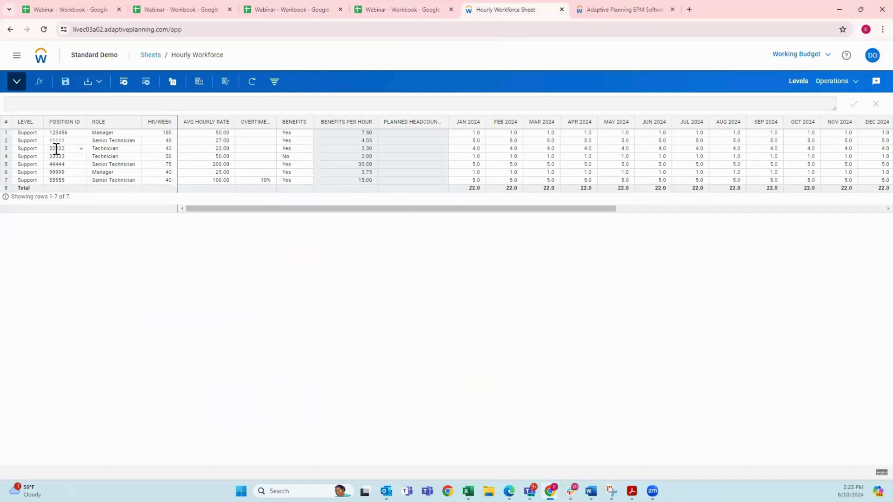
Back in the Google Sheets workbook, copy the Manager record in row 9 of Import_Example into row 12.
{"action": "left_click", "coordinate": [440, 9]}
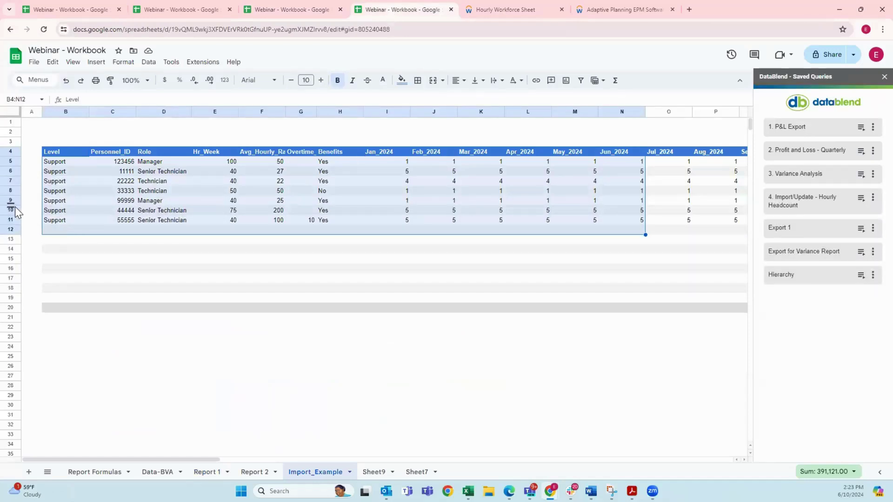
{"action": "left_click", "coordinate": [10, 200]}
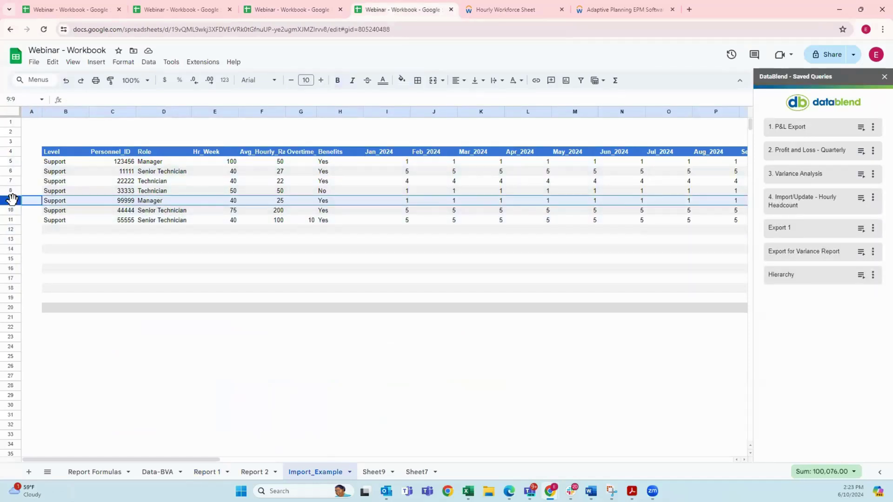
{"action": "key", "text": "ctrl+c"}
{"action": "left_click", "coordinate": [12, 229]}
{"action": "key", "text": "ctrl+v"}
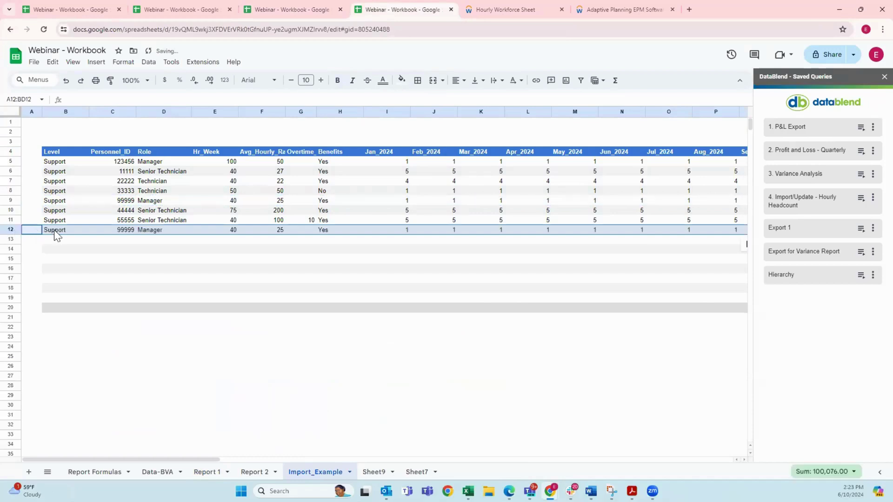
Give the copied Manager record in row 12 a new five-digit Personnel_ID.
{"action": "left_click", "coordinate": [54, 234]}
{"action": "left_click", "coordinate": [126, 230]}
{"action": "type", "text": "7"}
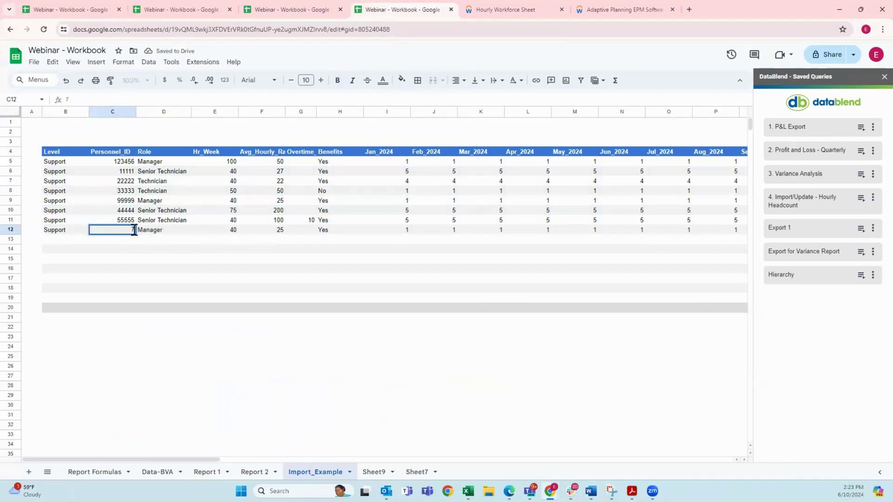
{"action": "type", "text": "7777"}
{"action": "key", "text": "Tab"}
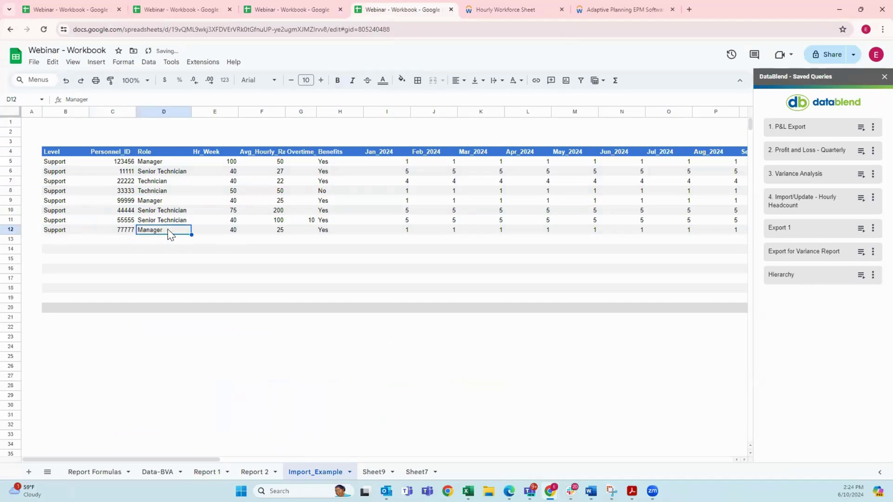
Set the Manager record in row 12 to 200 hours per week and an average hourly rate of 250.
{"action": "left_click", "coordinate": [233, 233]}
{"action": "type", "text": "1"}
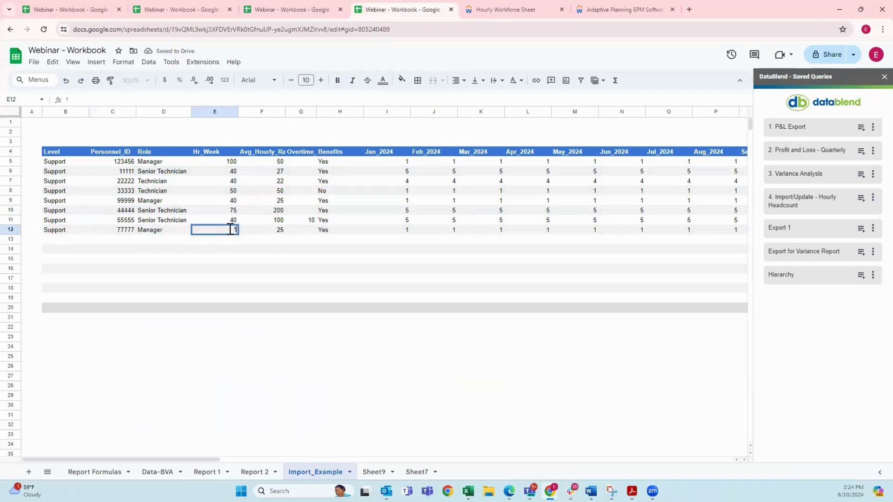
{"action": "key", "text": "BackSpace"}
{"action": "type", "text": "200"}
{"action": "left_click", "coordinate": [265, 231]}
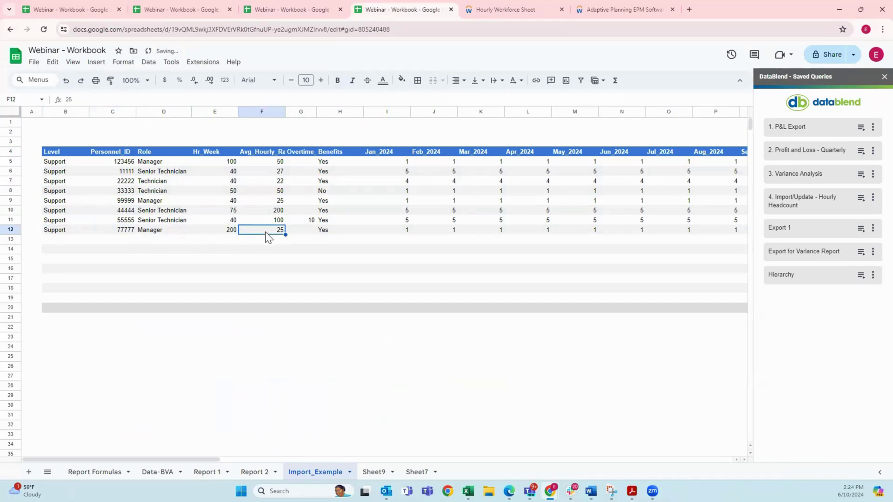
{"action": "type", "text": "250"}
{"action": "left_click", "coordinate": [269, 248]}
Set the average hourly rate to 25 for the technician records in rows 7, 8, 10 and 11.
{"action": "left_click", "coordinate": [276, 201]}
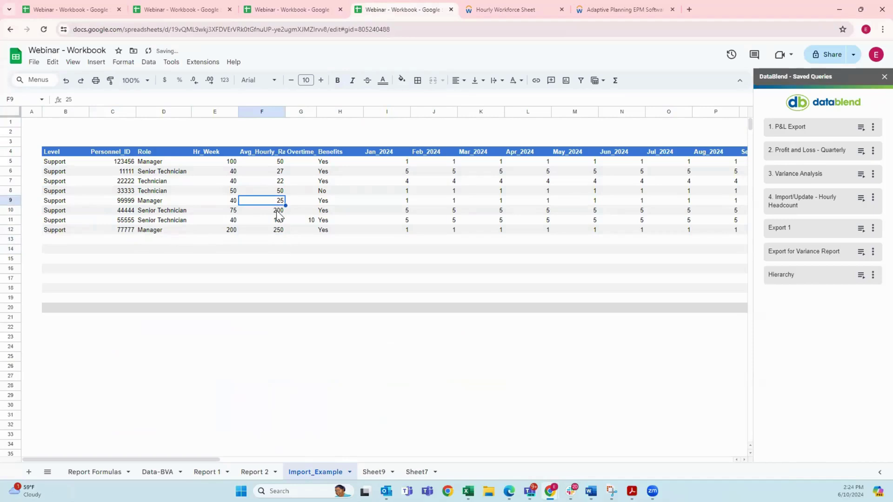
{"action": "left_click", "coordinate": [278, 212]}
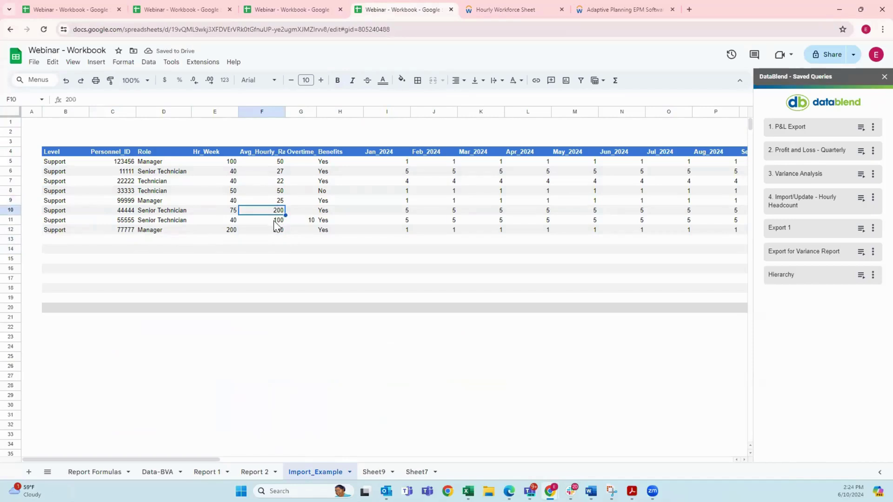
{"action": "type", "text": "25"}
{"action": "left_click", "coordinate": [276, 219]}
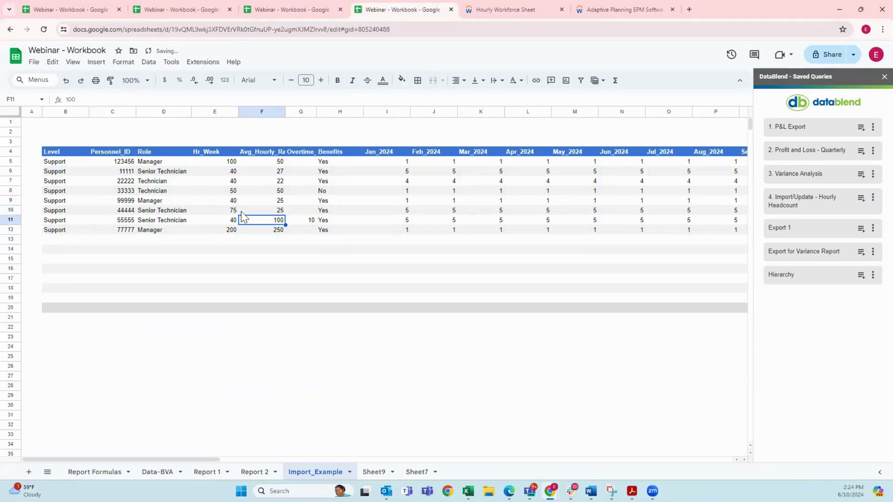
{"action": "type", "text": "25"}
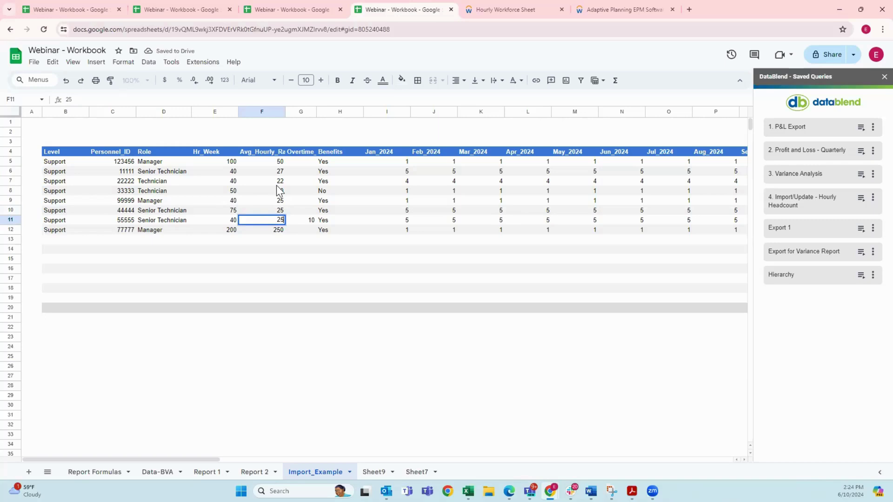
{"action": "left_click", "coordinate": [279, 190]}
{"action": "type", "text": "25"}
{"action": "left_click", "coordinate": [278, 182]}
{"action": "type", "text": "25"}
{"action": "left_click", "coordinate": [277, 230]}
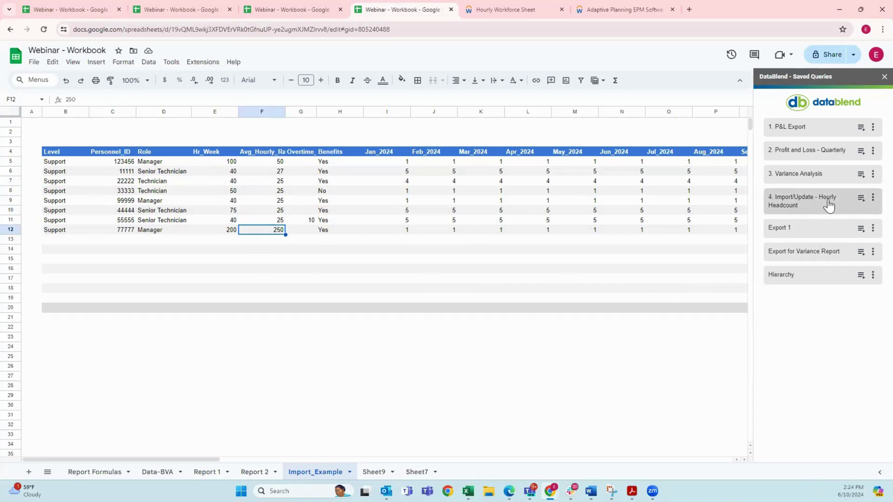
Execute the saved workflow "4. Import/Update - Hourly Headcount" and select the headcount table from B4 to O12.
{"action": "left_click", "coordinate": [855, 206]}
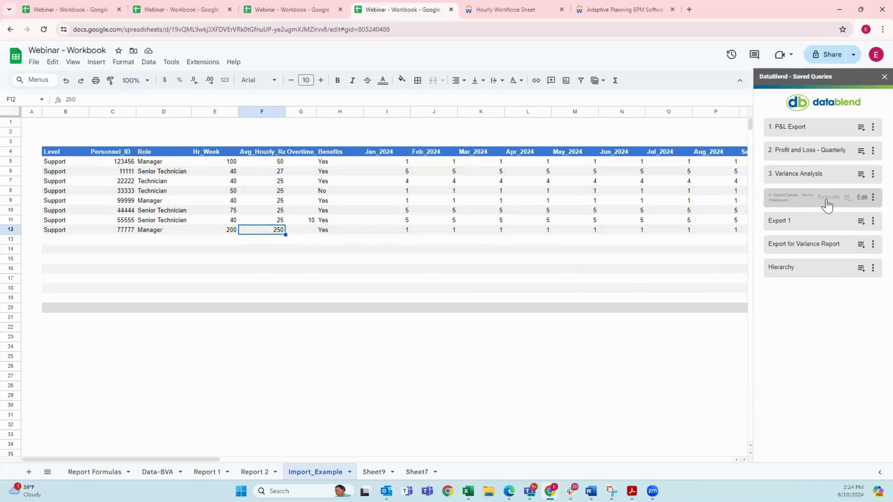
{"action": "left_click", "coordinate": [827, 204]}
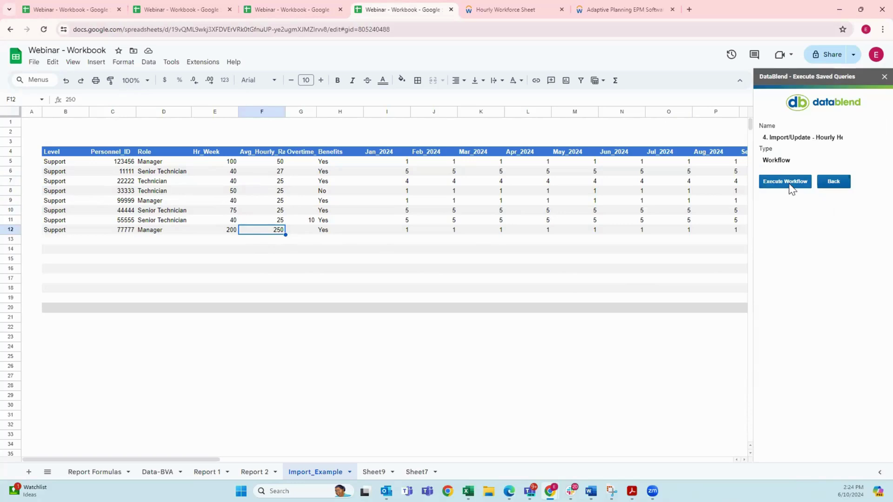
{"action": "left_click", "coordinate": [788, 184]}
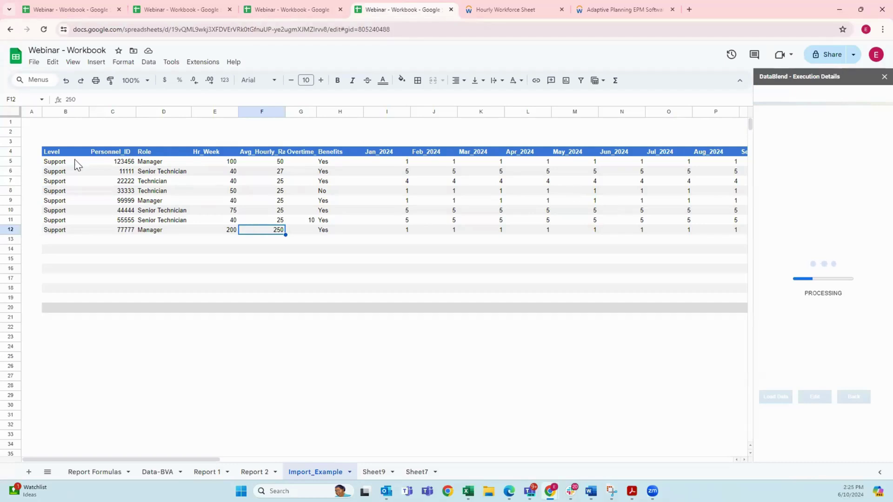
{"action": "left_click_drag", "start_coordinate": [57, 153], "coordinate": [659, 226]}
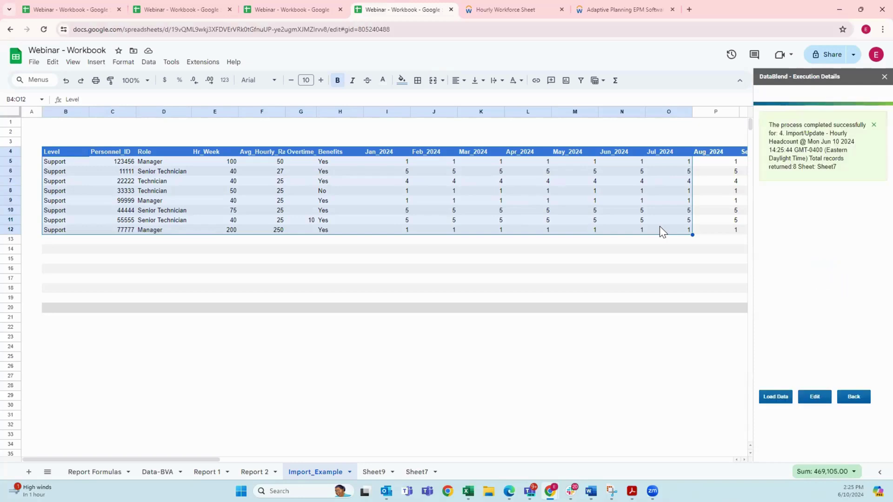
Switch to Adaptive Planning, refresh the Hourly Workforce sheet, and check the imported Manager record and the average hourly rates in rows 4 to 7.
{"action": "left_click", "coordinate": [492, 10]}
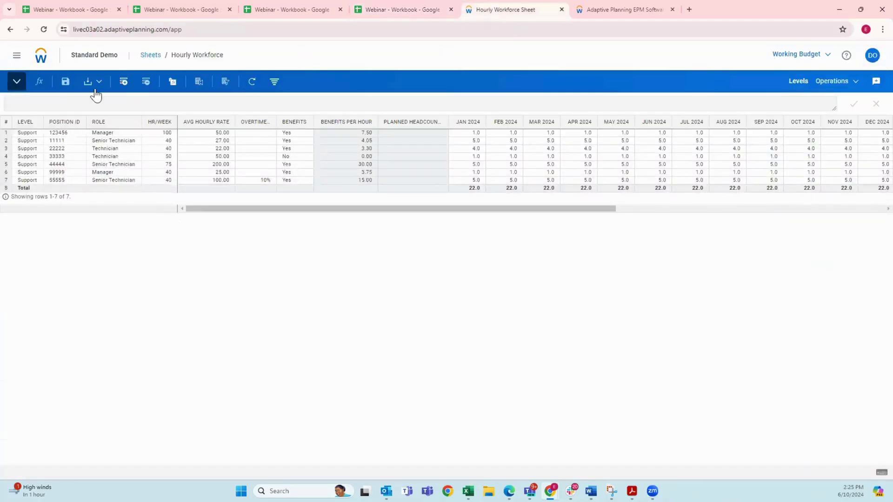
{"action": "left_click", "coordinate": [251, 82]}
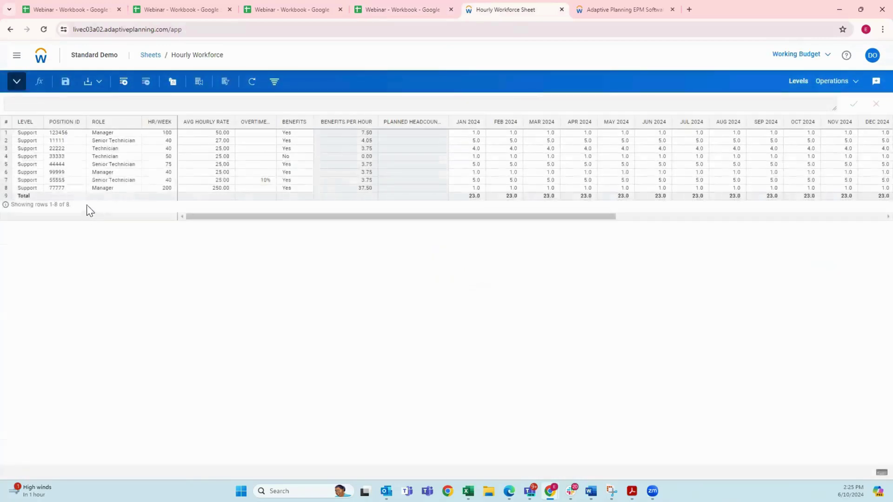
{"action": "left_click", "coordinate": [79, 188]}
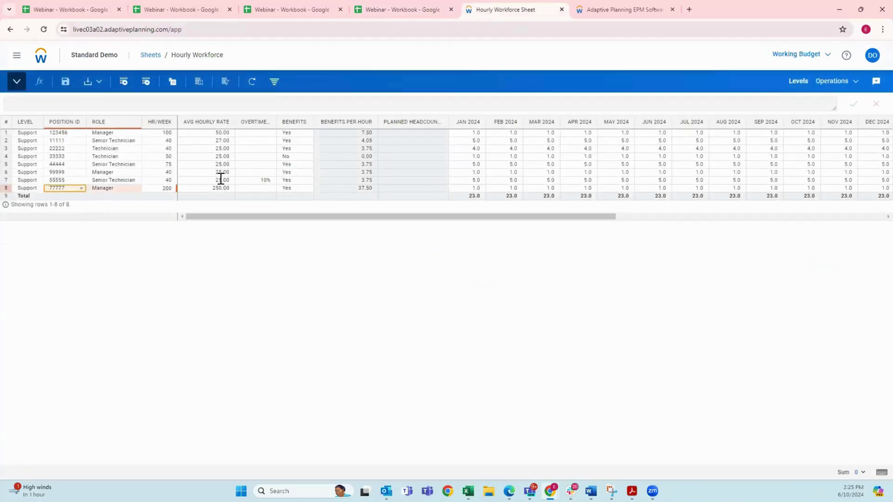
{"action": "left_click_drag", "start_coordinate": [223, 157], "coordinate": [226, 181]}
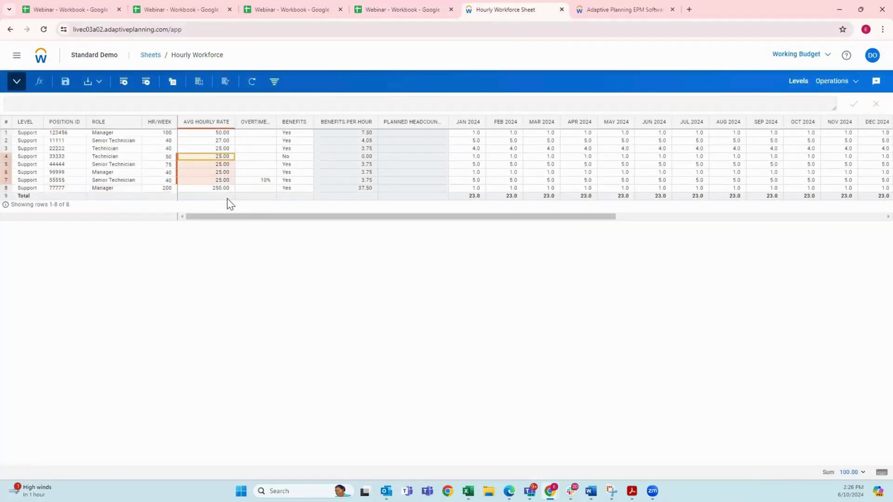